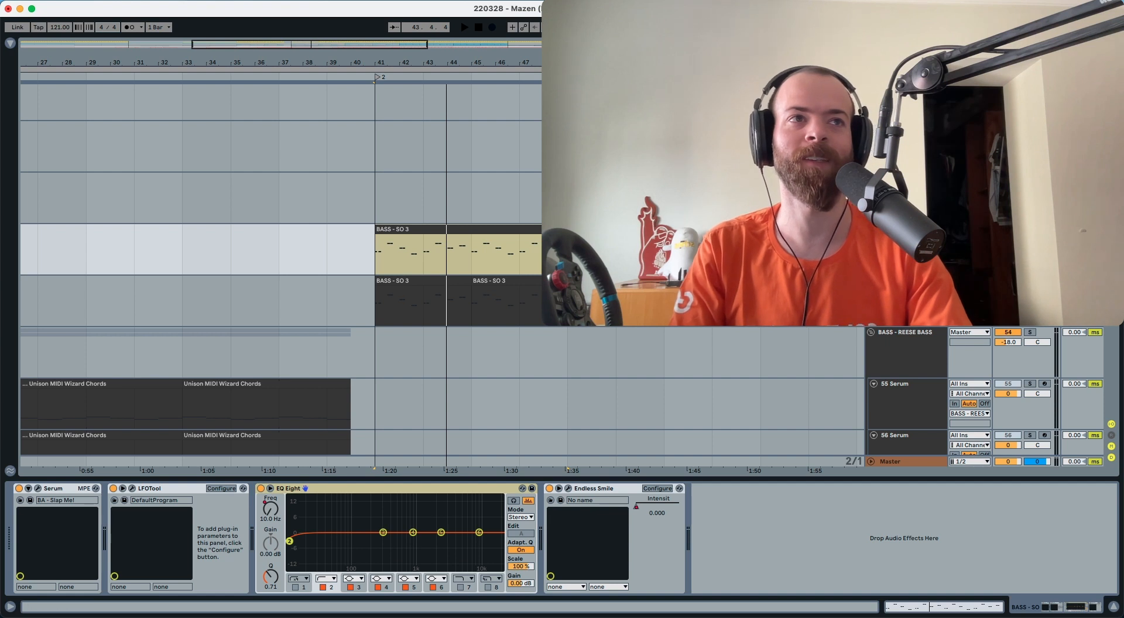
Play the BASS - SO 3 clip from bar 41 through Serum's BA - Slap Me! preset
left_click(467, 231)
key("space")
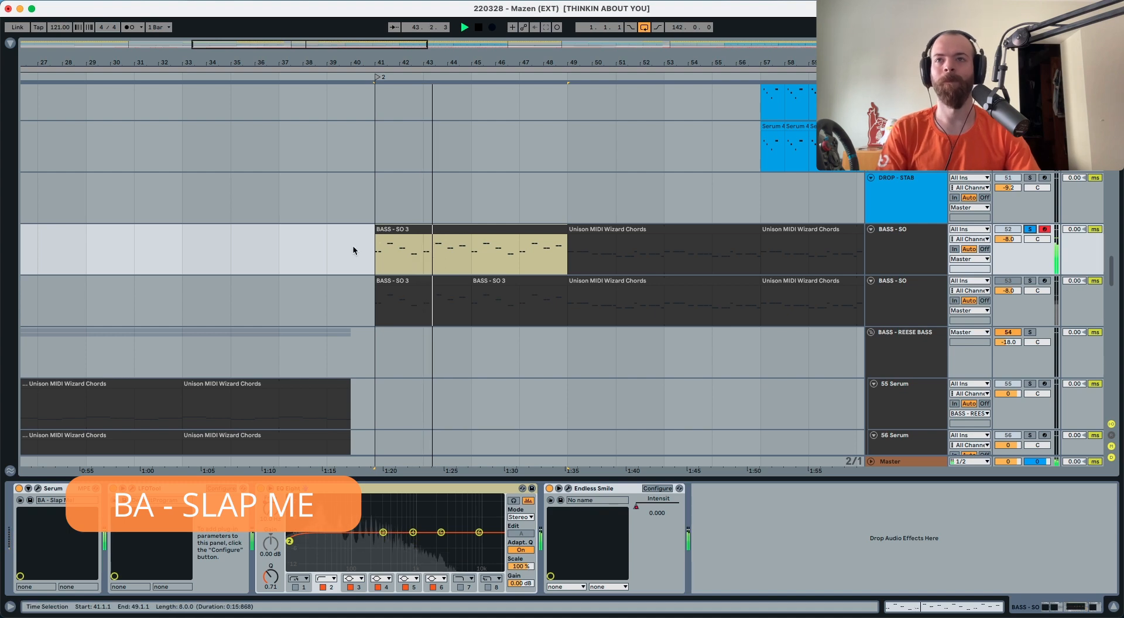
Open the BASS - SO 3 notes in the piano roll, enlarging the rows to show note names
key("space")
double_click(423, 231)
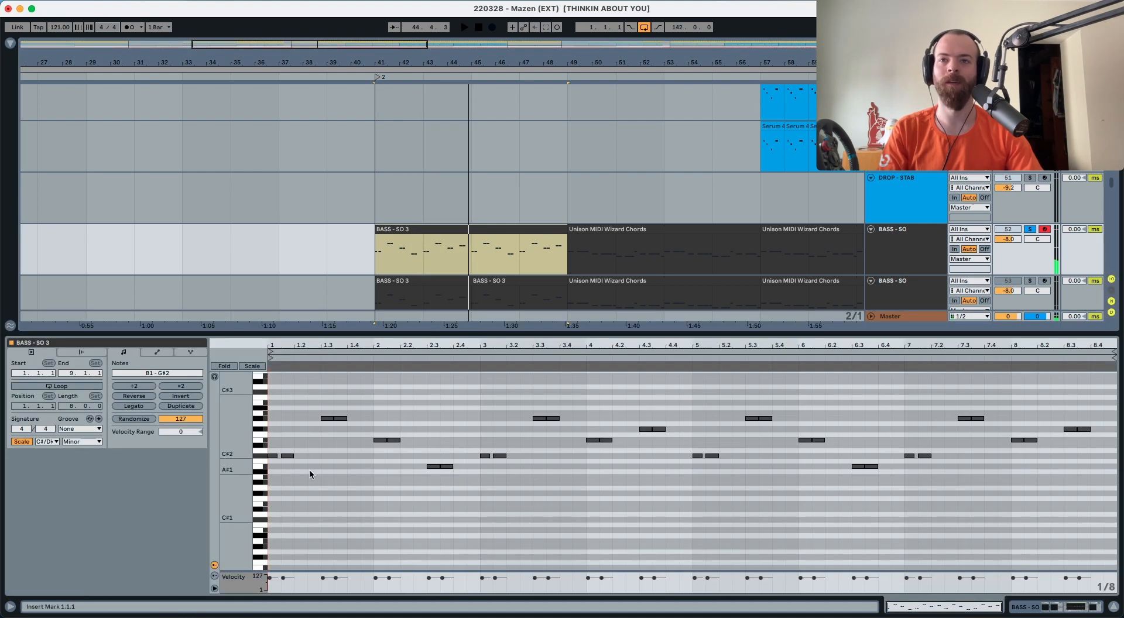
key("space")
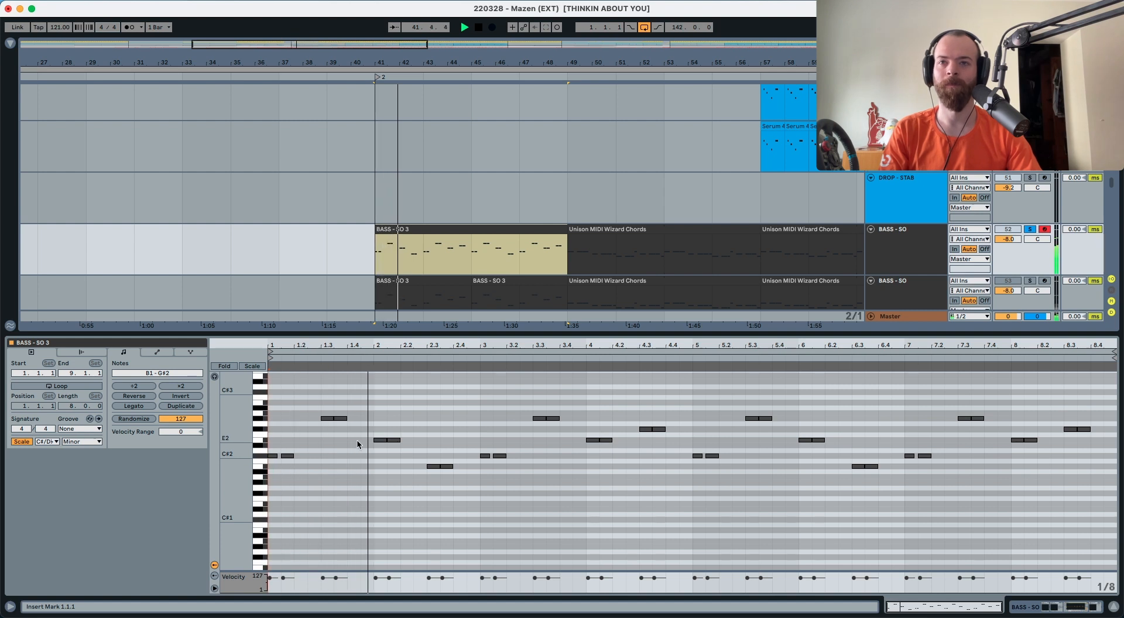
left_click_drag(231, 446, 233, 444)
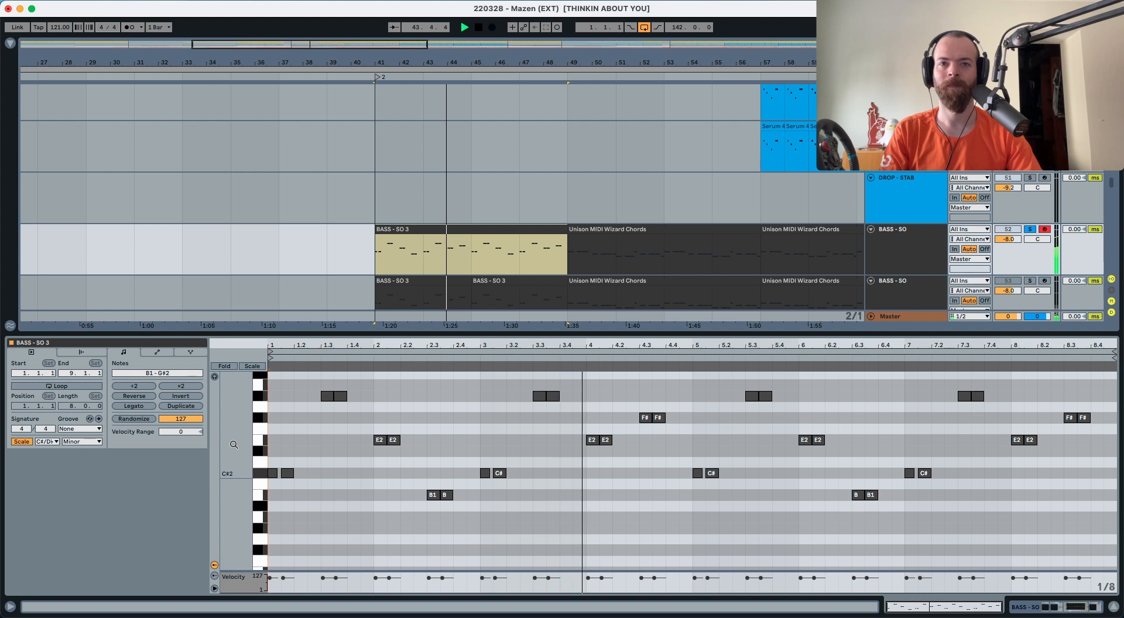
key("space")
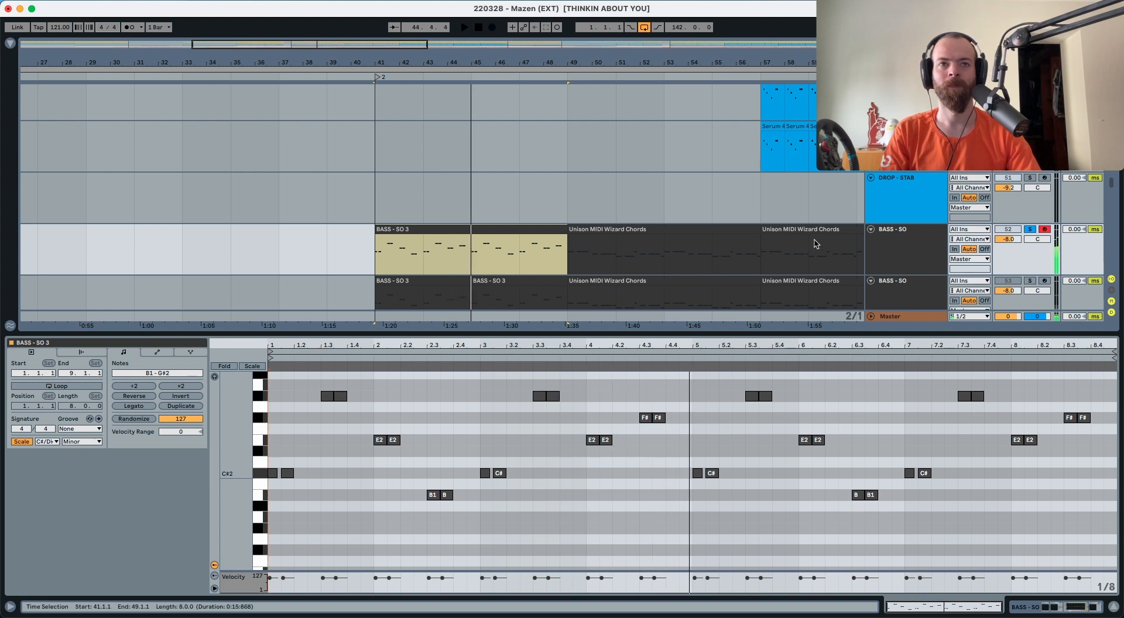
Play the arrangement from bar 39 through the BASS - SO 3 clips
left_click(332, 257)
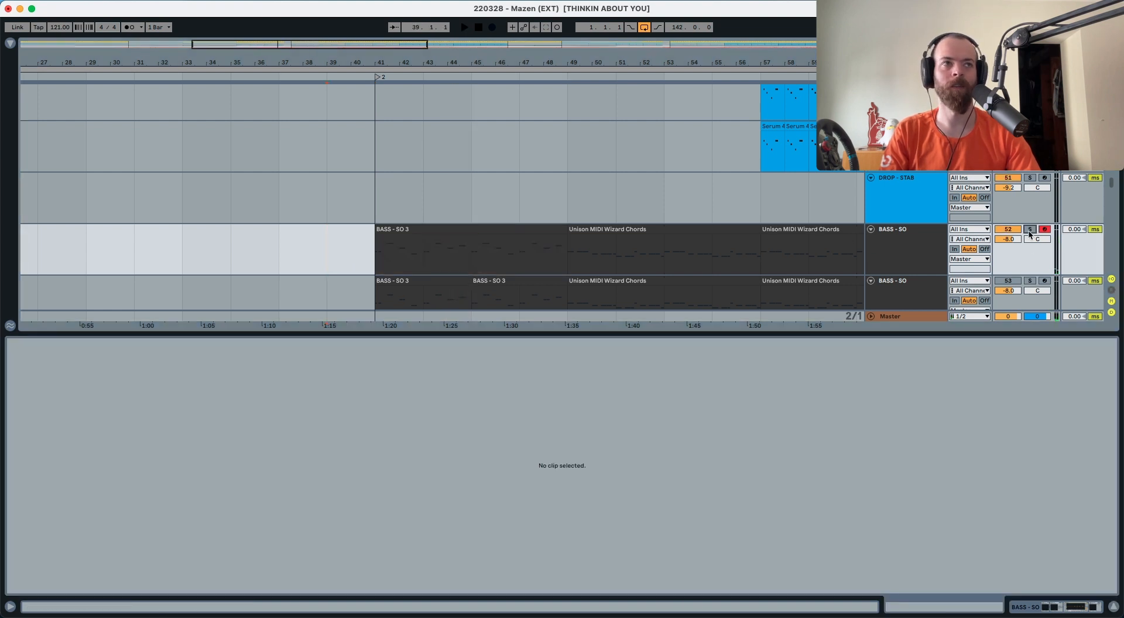
key("space")
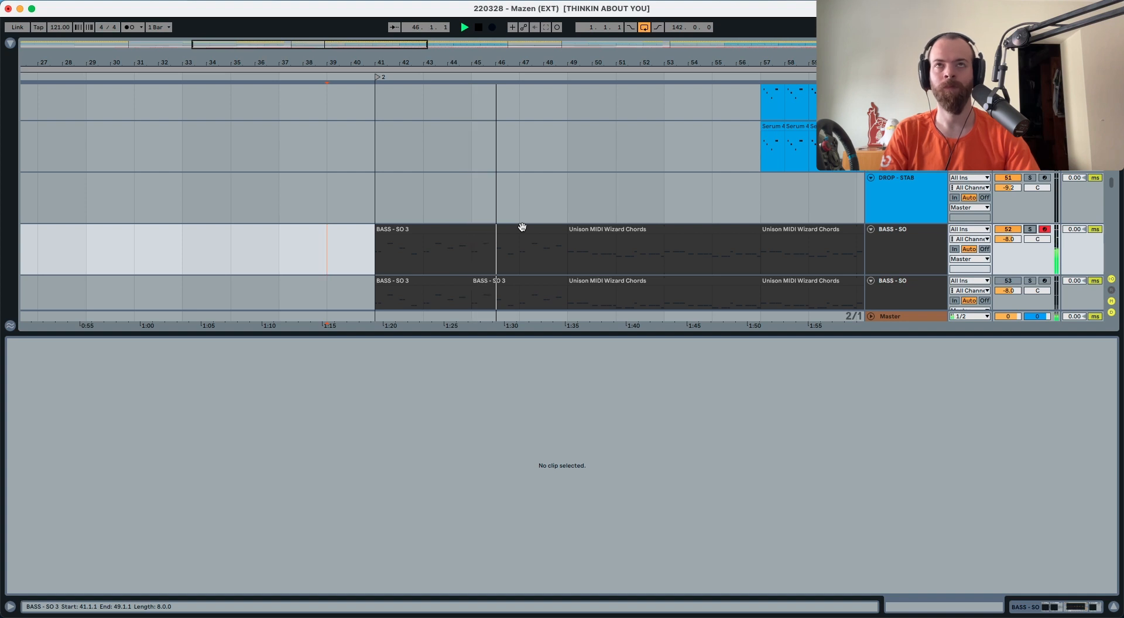
scroll(522, 229, "down", 2)
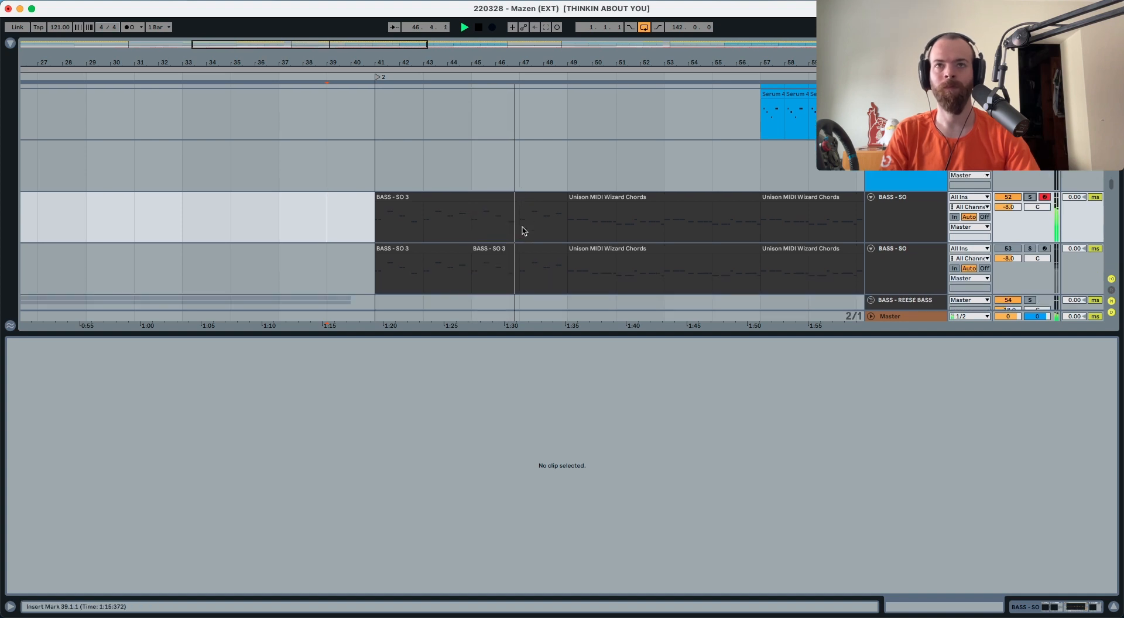
Stop playback and open the BASS - SO track's Serum editor showing the Init patch
left_click(507, 197)
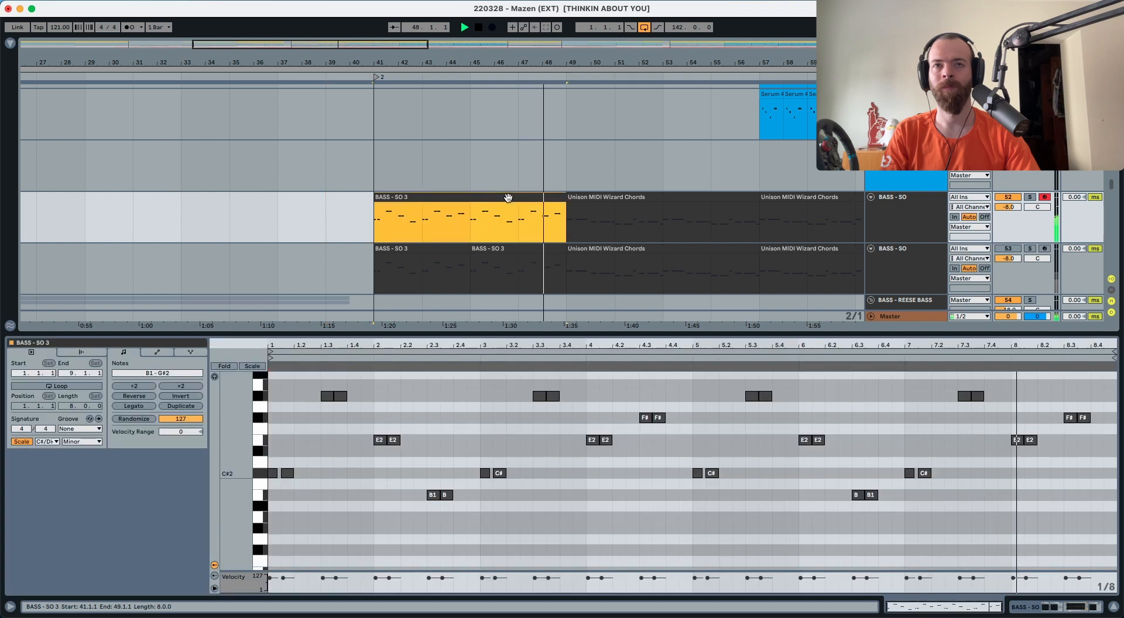
key("space")
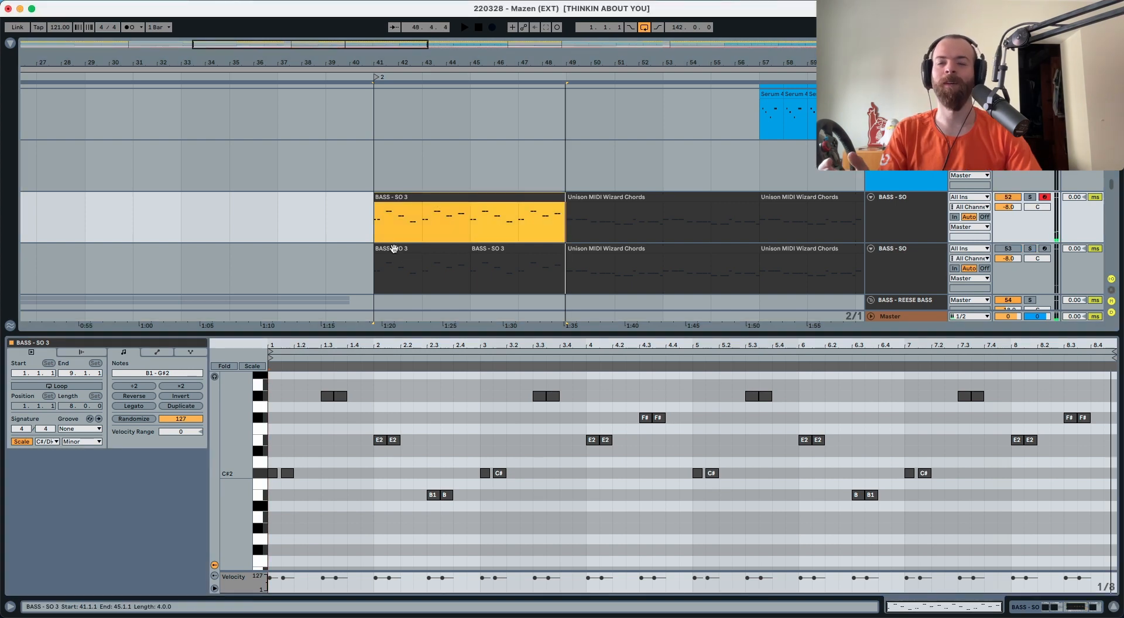
left_click(394, 249)
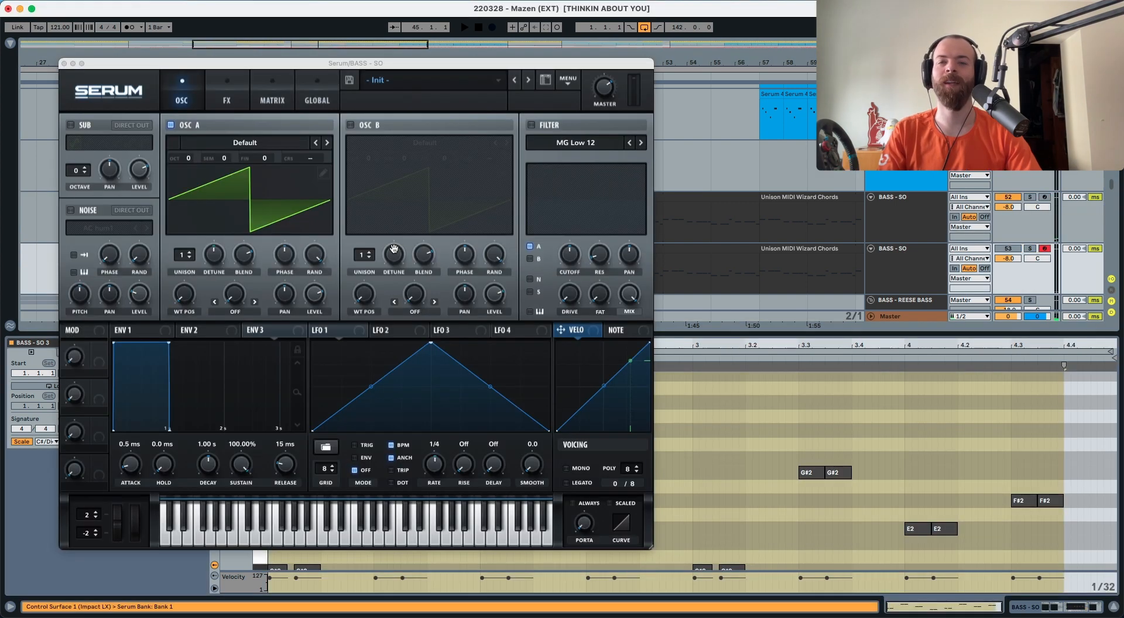
Review the Serum, LFOTool, EQ Eight, Endless Smile chain, check LFOTool, and reopen Serum
left_click(929, 256)
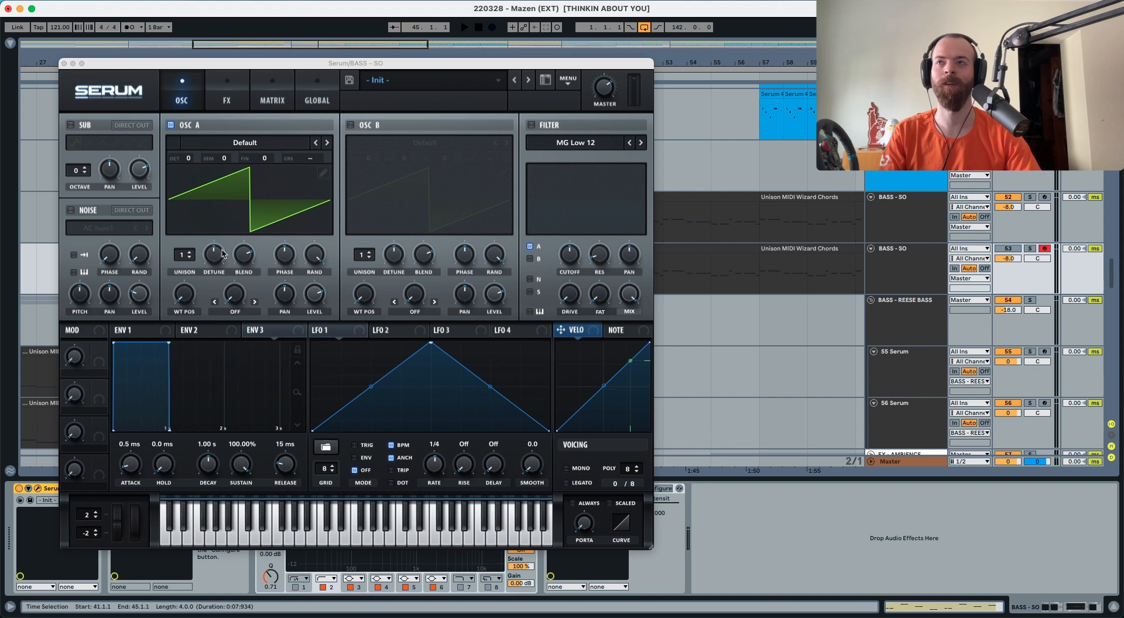
left_click(63, 64)
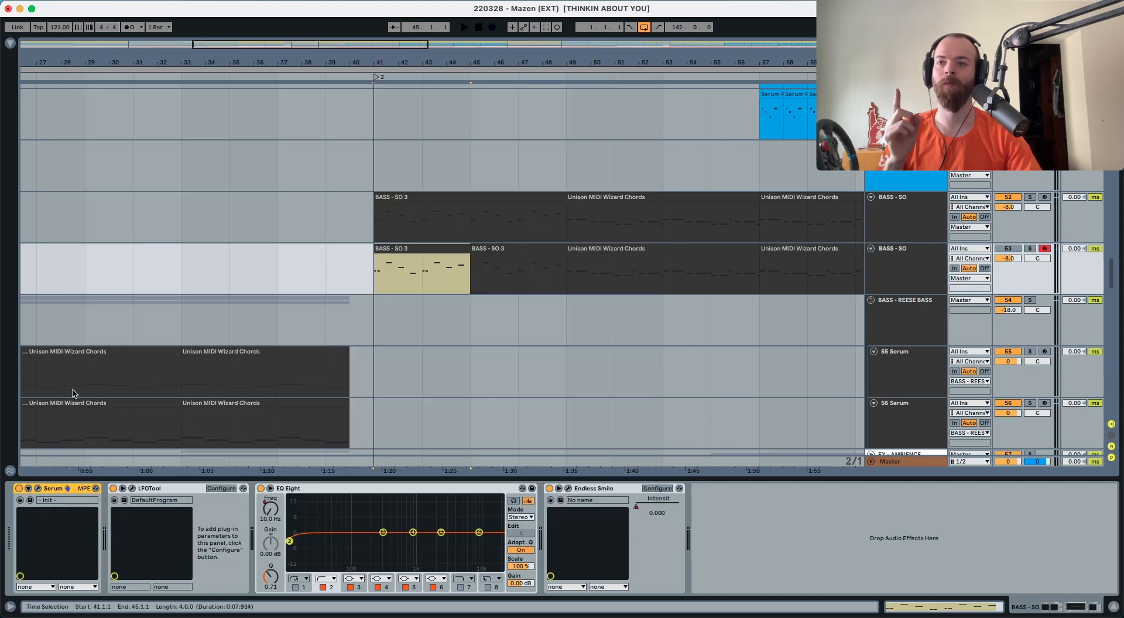
left_click(131, 489)
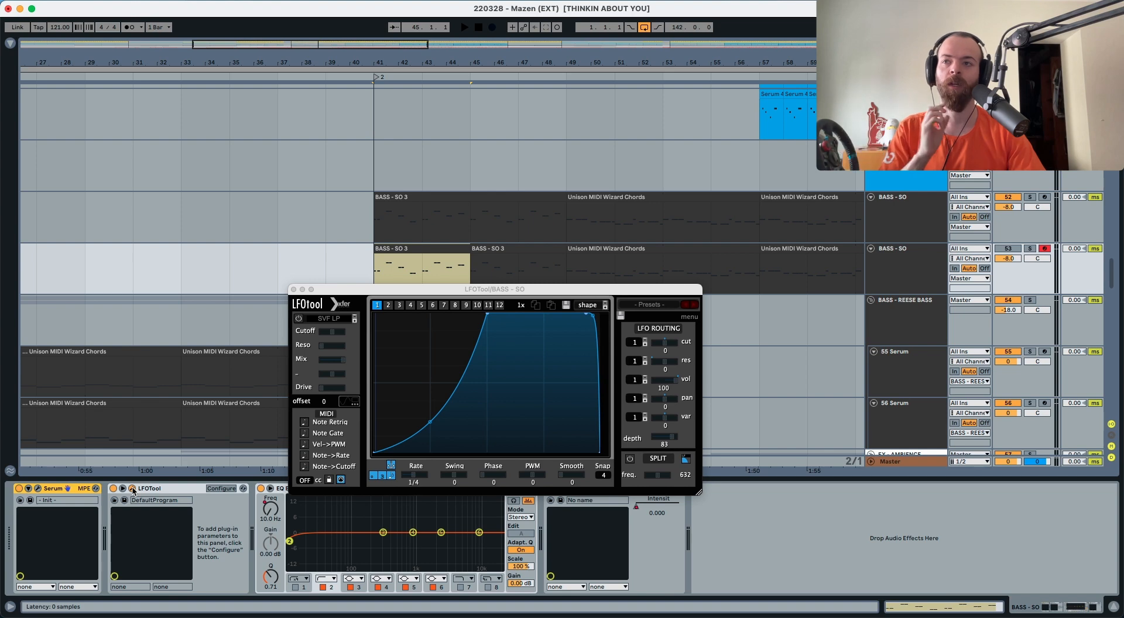
left_click(132, 489)
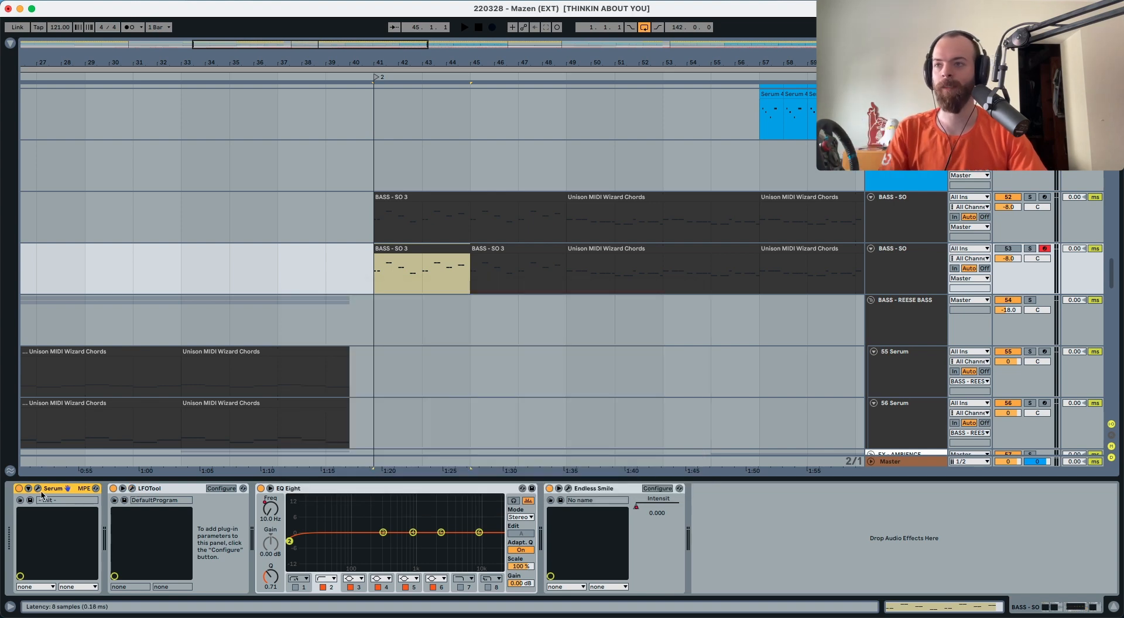
left_click(38, 489)
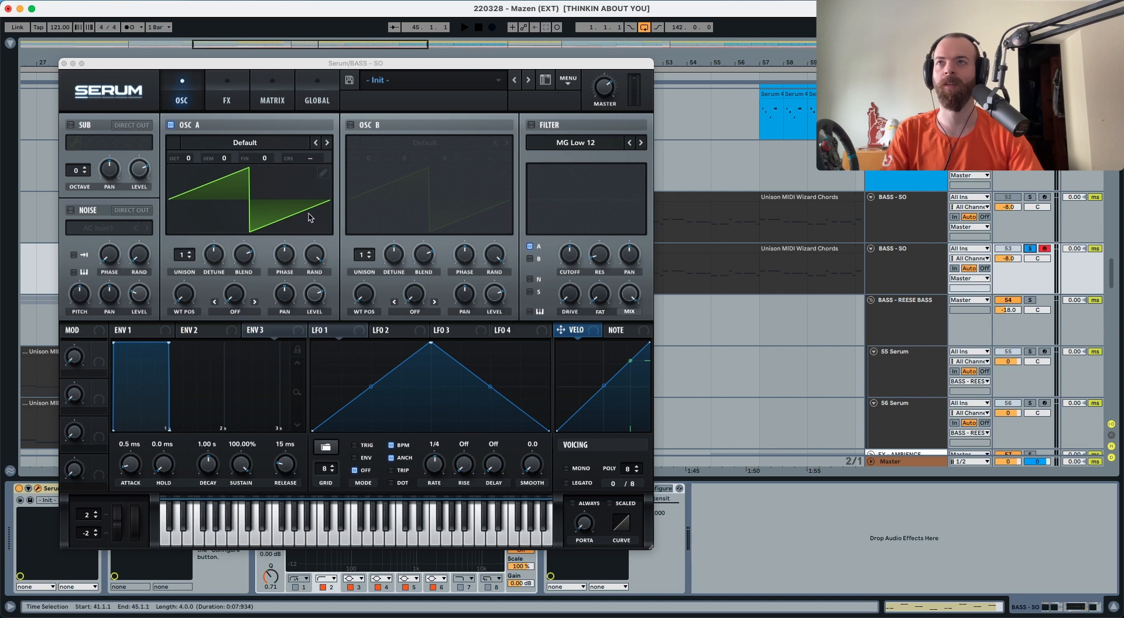
Drop oscillator A's octave to -2 and audition the lower bass
key("space")
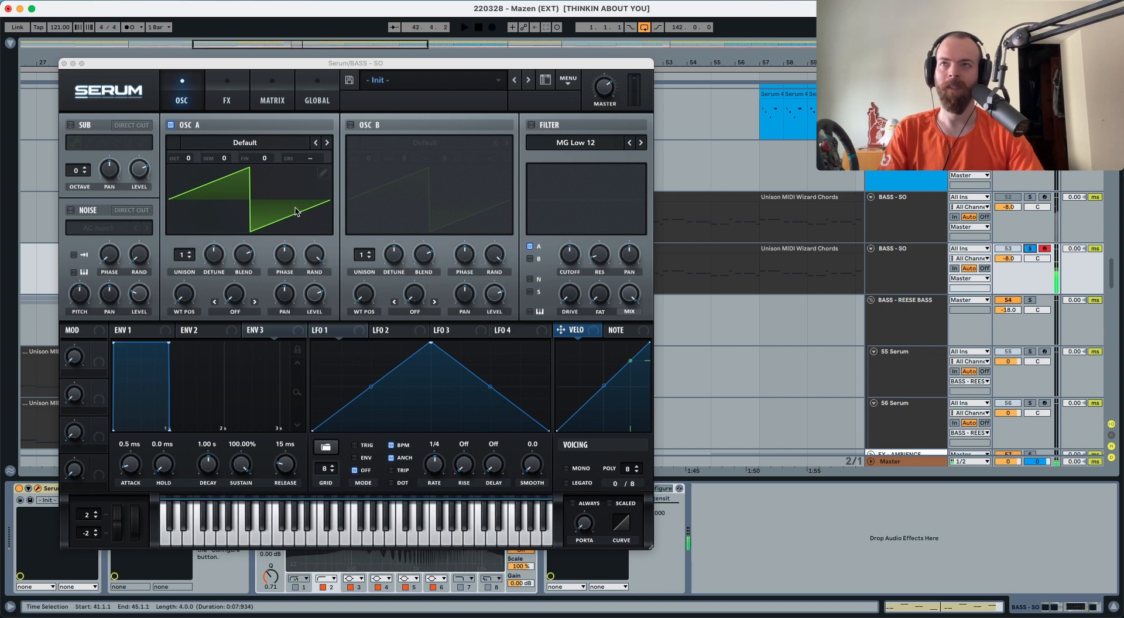
key("space")
left_click_drag(190, 162, 189, 200)
key("space")
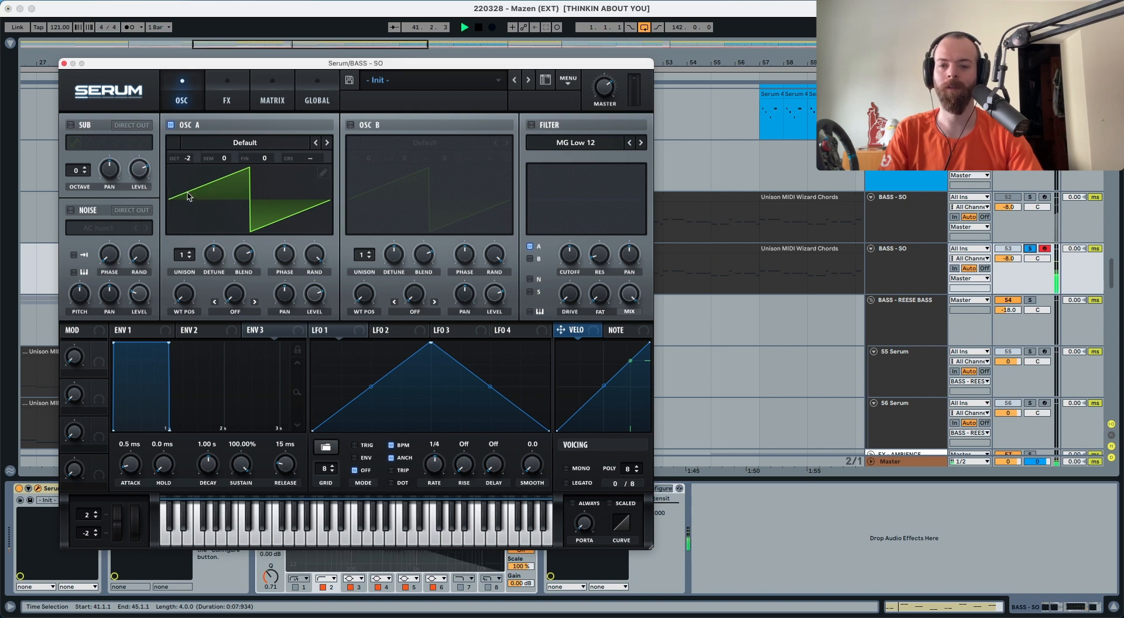
key("space")
Give oscillator A 8 unison voices with detune lowered to 0.18
left_click_drag(185, 255, 187, 189)
key("space")
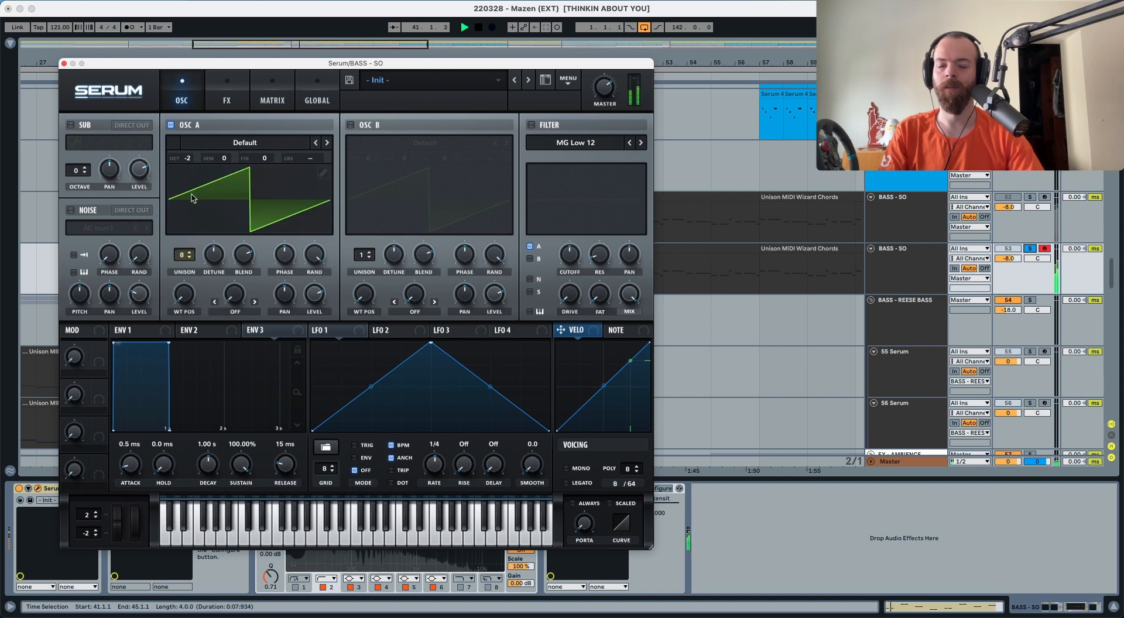
left_click(216, 257)
left_click_drag(216, 256, 216, 267)
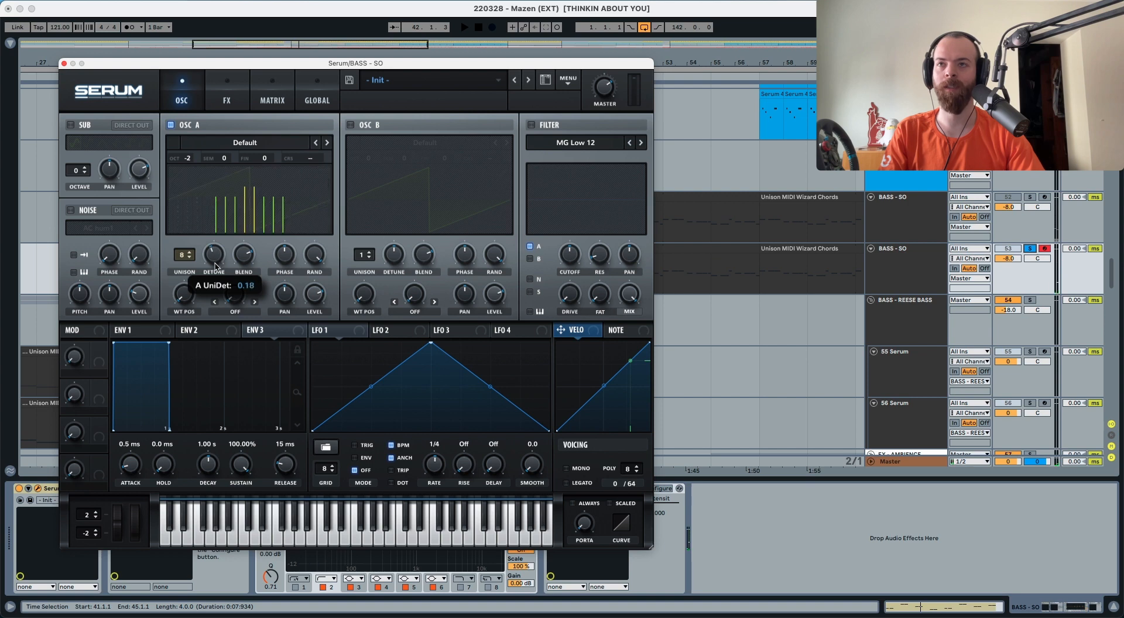
key("space")
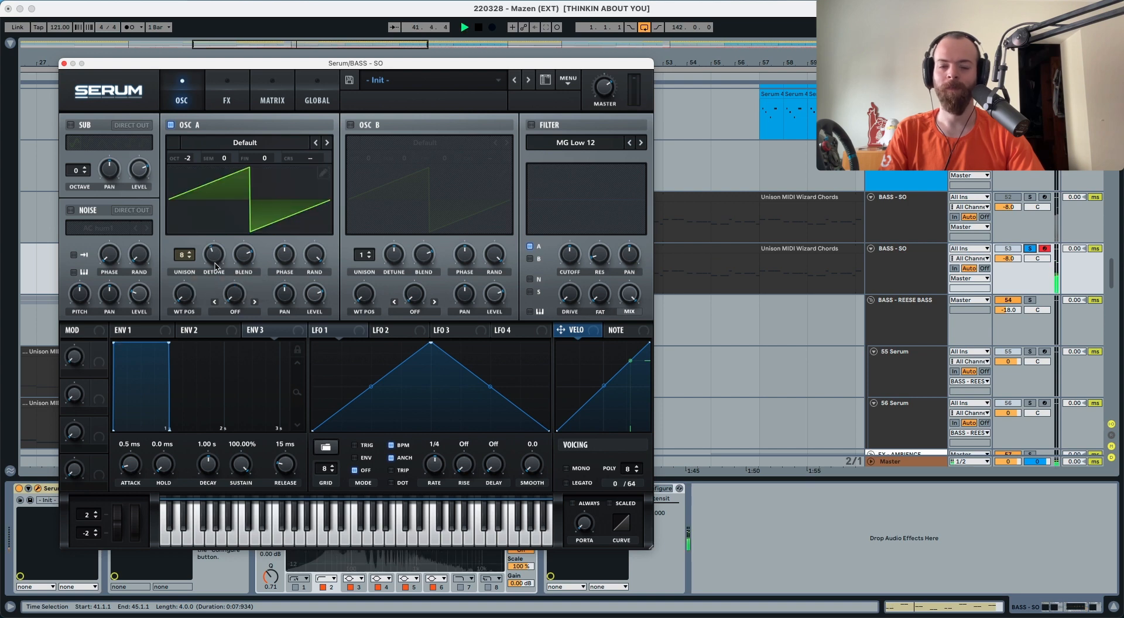
key("space")
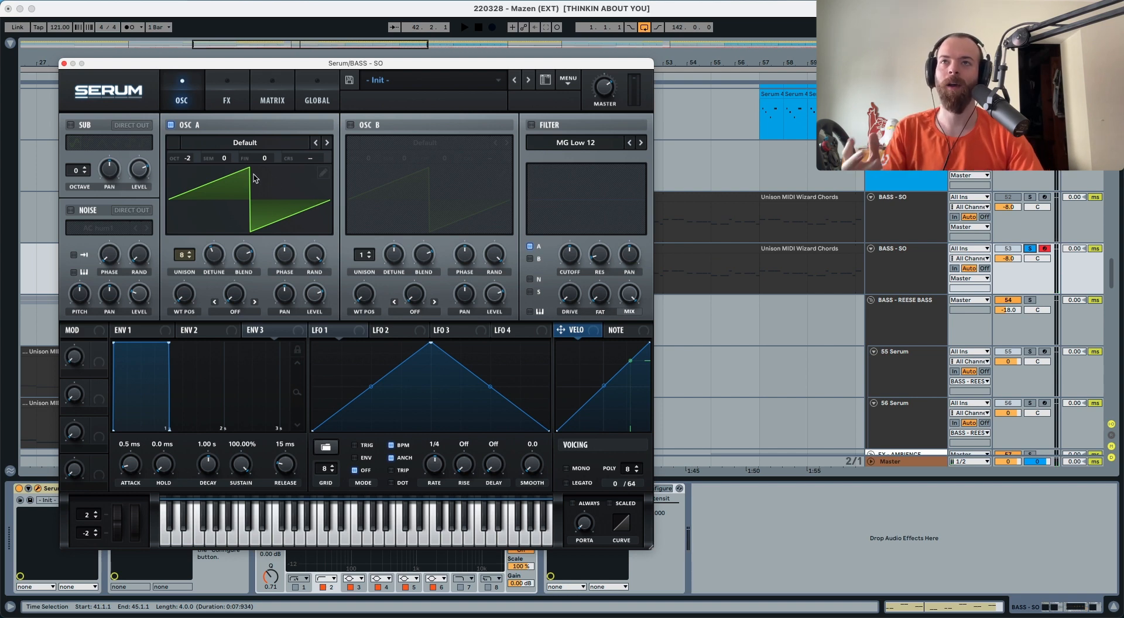
Turn on oscillator B and load the Spectral Monster 3 [SL] wavetable
left_click(350, 124)
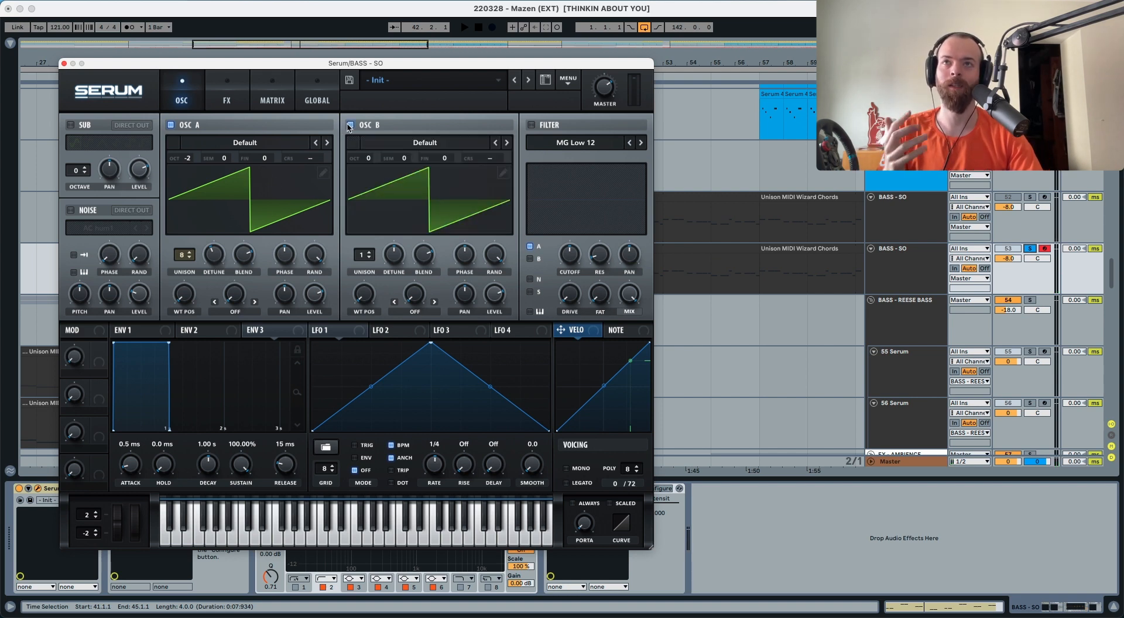
left_click(391, 146)
mouse_move(433, 157)
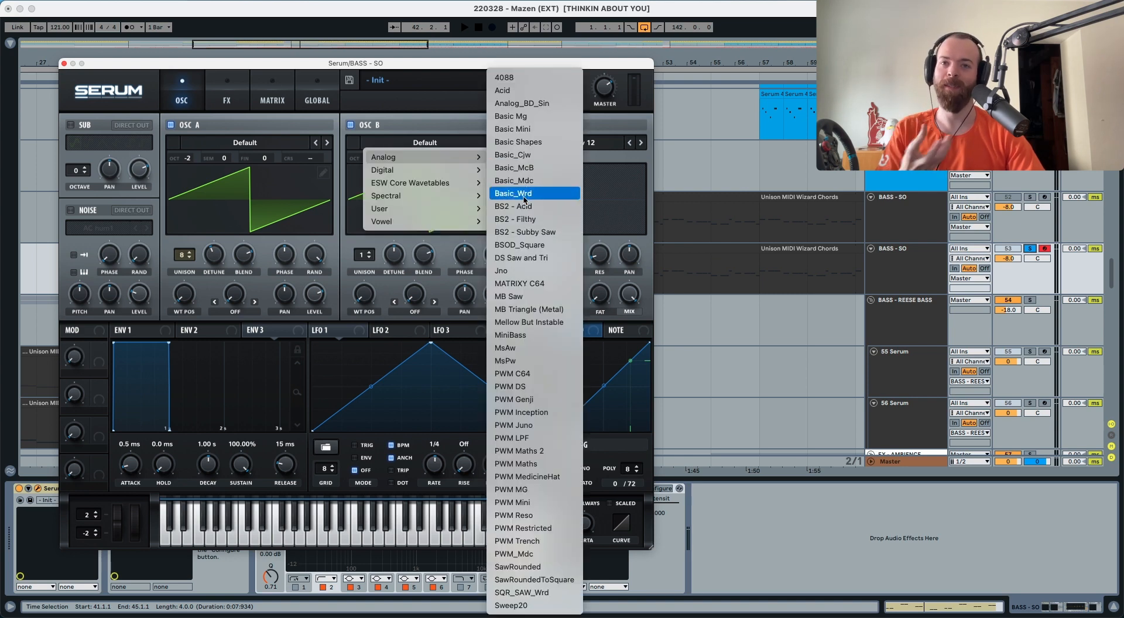
mouse_move(396, 194)
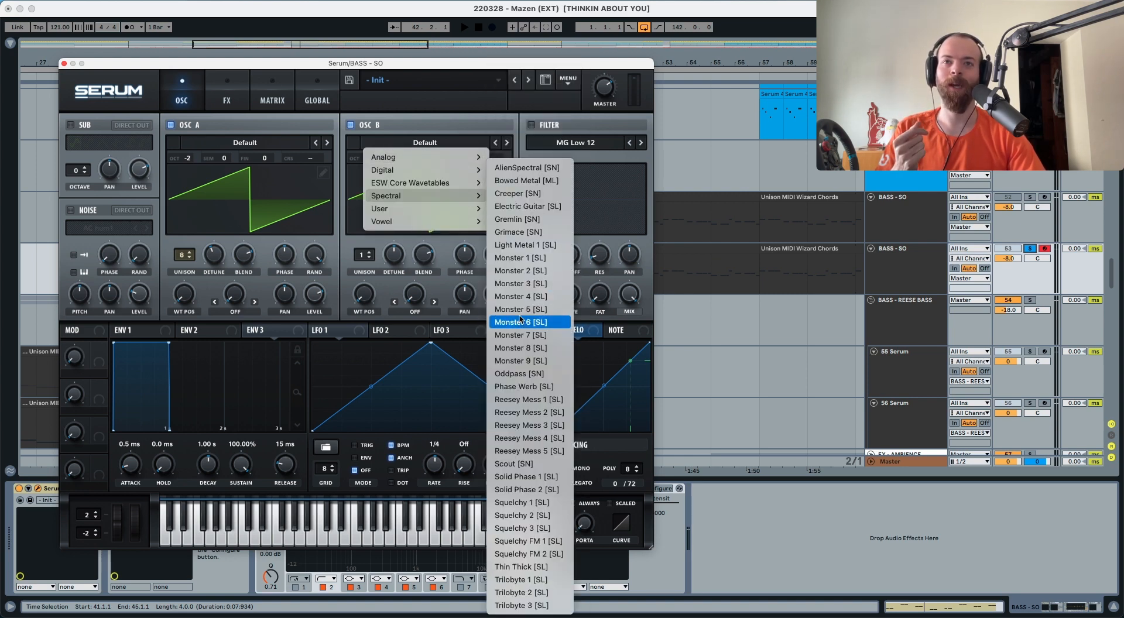
left_click(518, 283)
key("space")
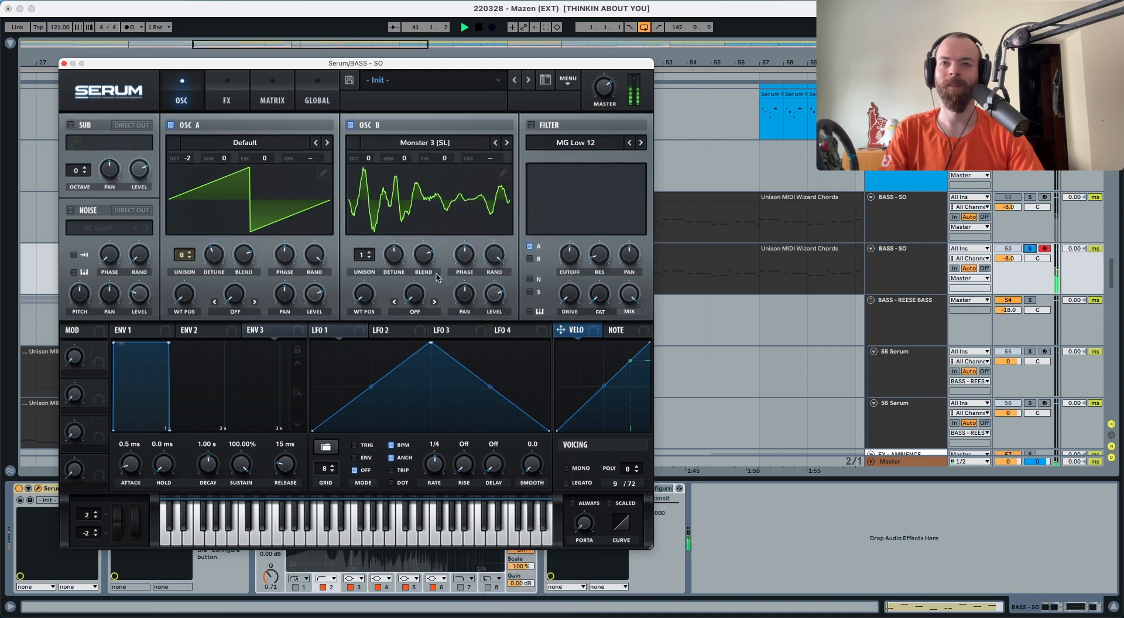
Pitch oscillator B down two octaves to match A and audition it
left_click_drag(369, 161, 355, 170)
key("space")
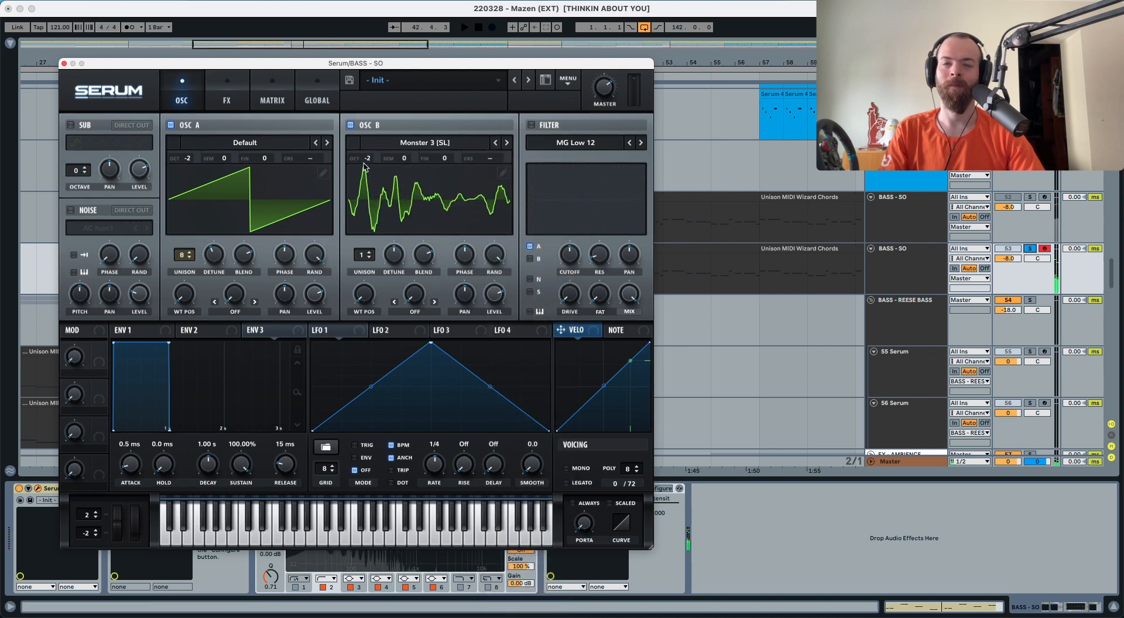
key("space")
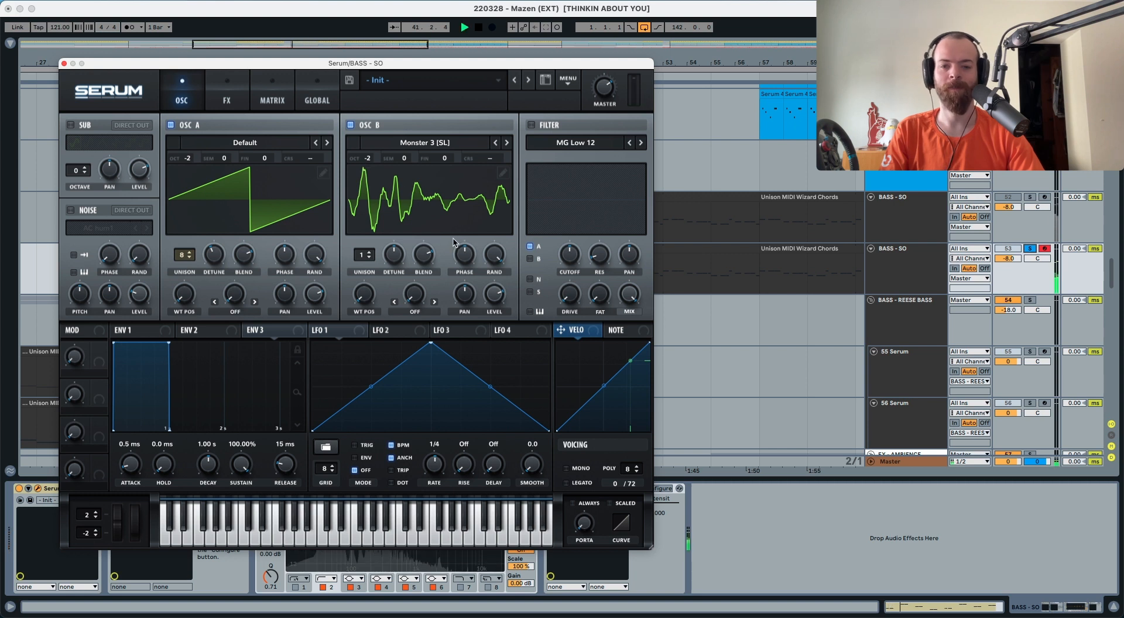
key("space")
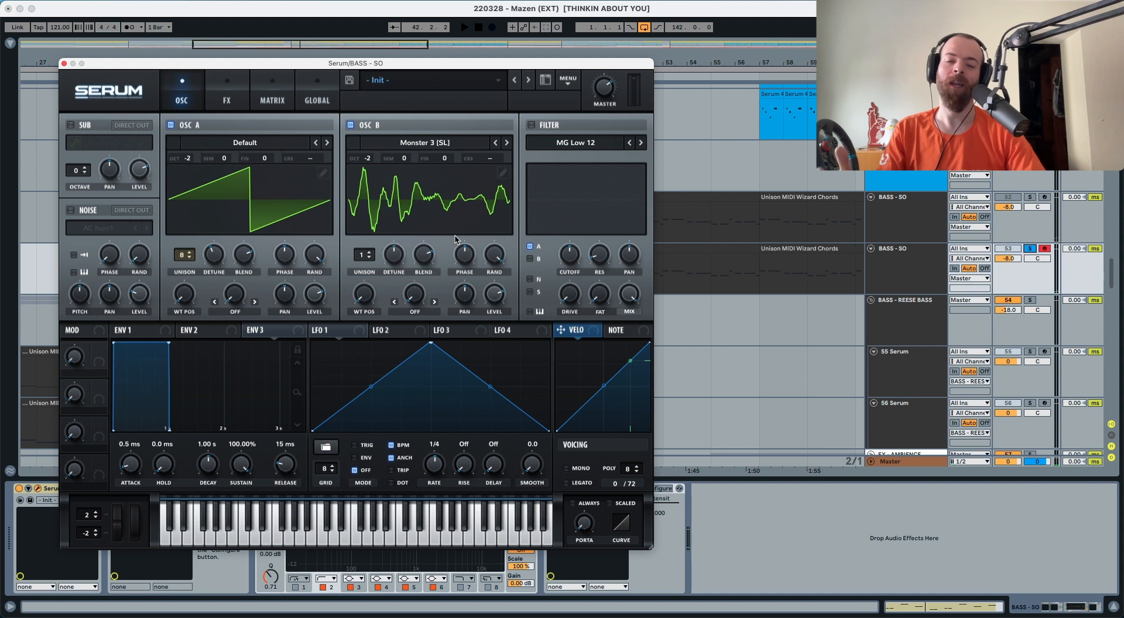
Reshape envelope 1 to 963 ms decay, -22.6 dB sustain, 948 ms release, and audition the loop
left_click(150, 330)
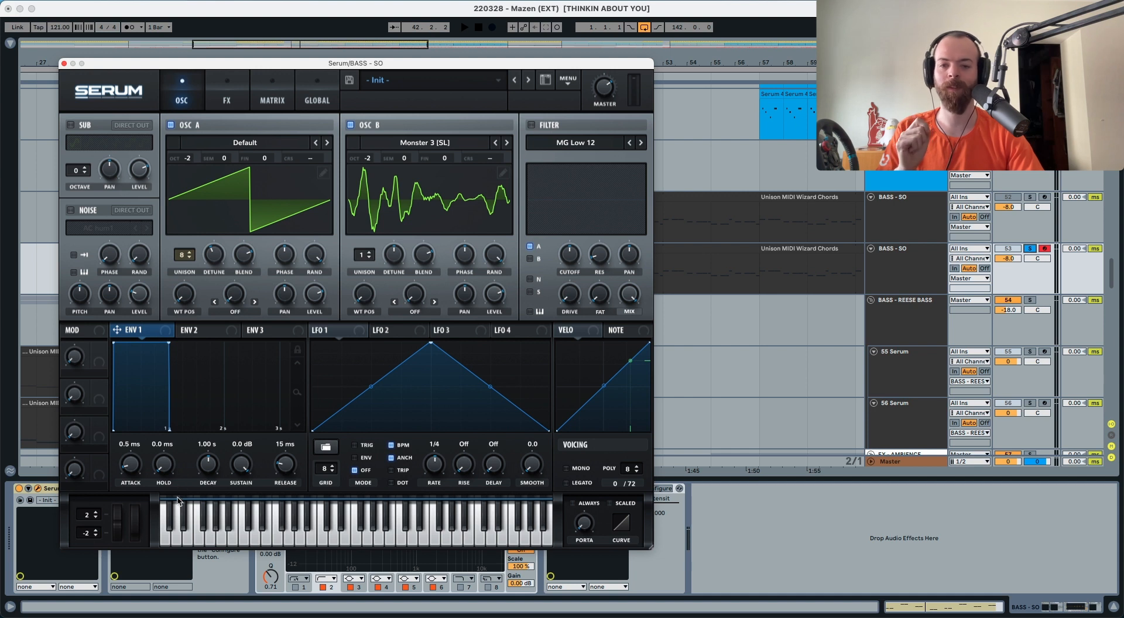
left_click_drag(201, 475, 233, 541)
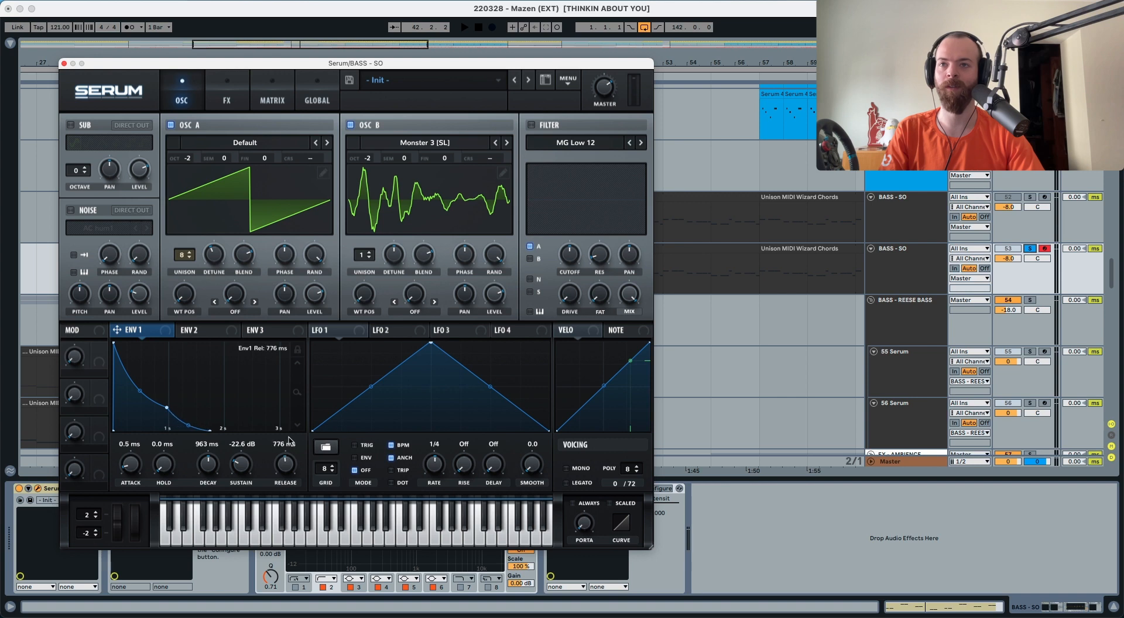
key("space")
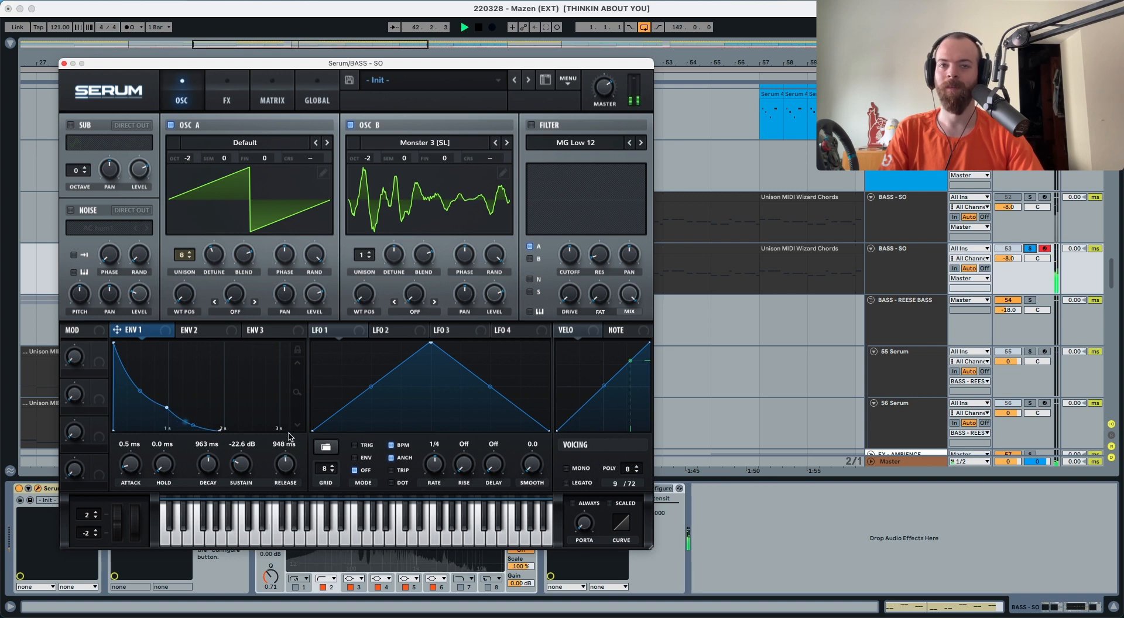
key("space")
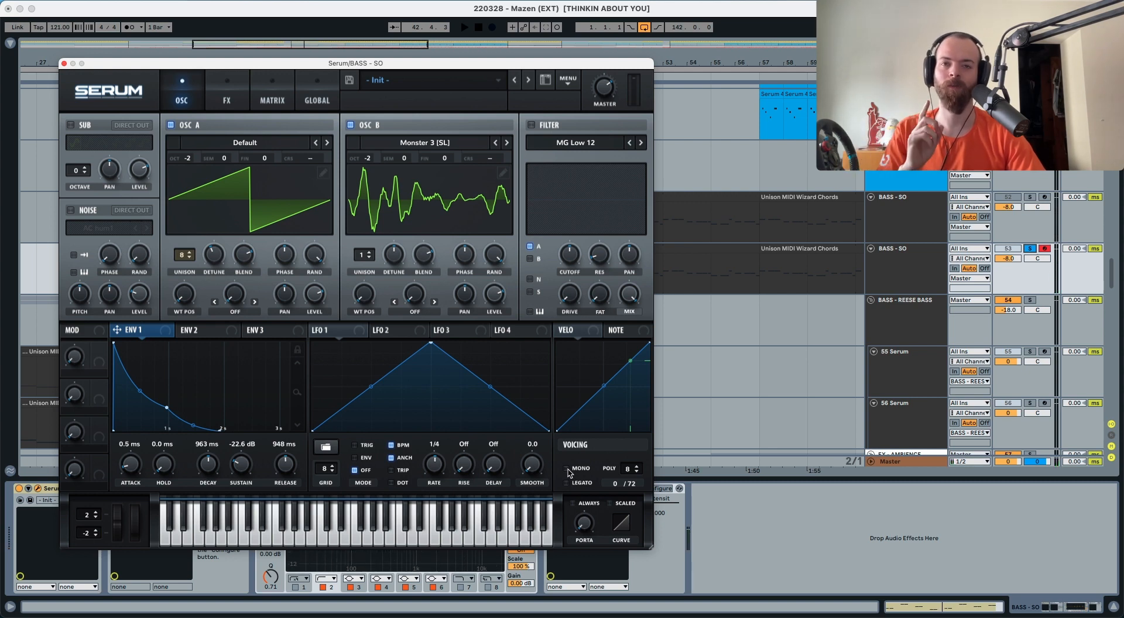
key("space")
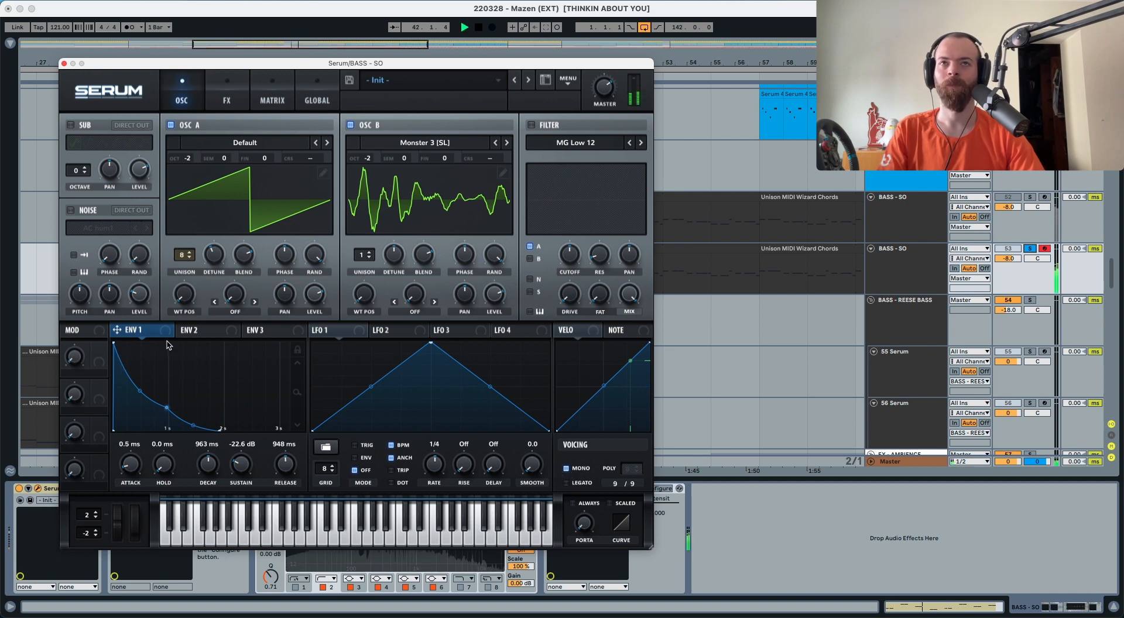
key("space")
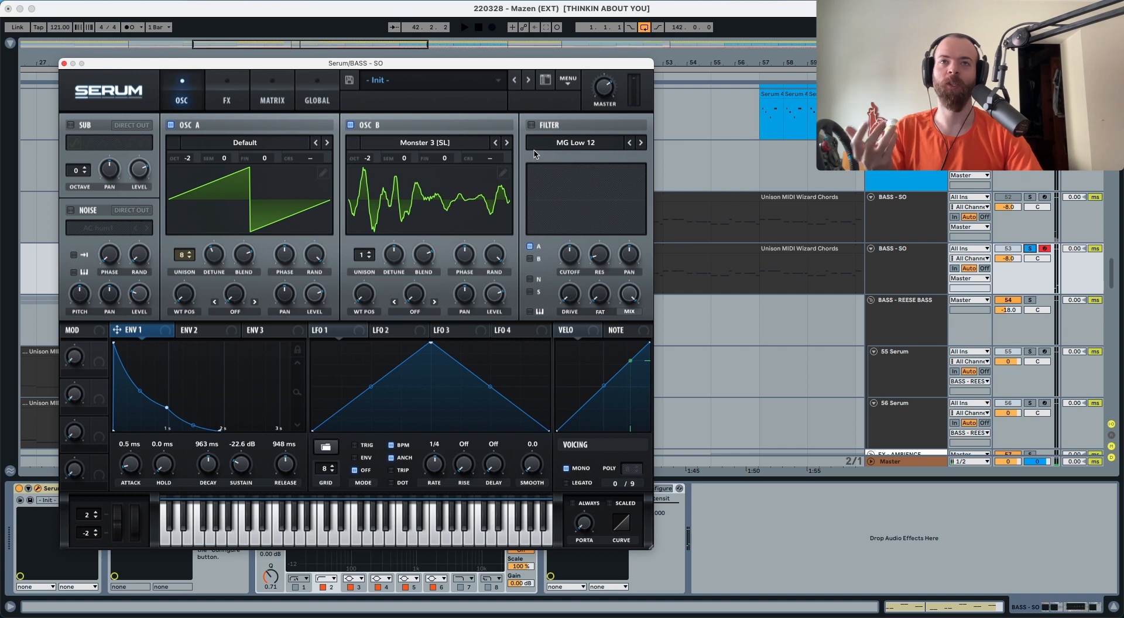
Enable the MG Low 24 filter, close its cutoff fully, and open it with envelope 1
left_click(532, 125)
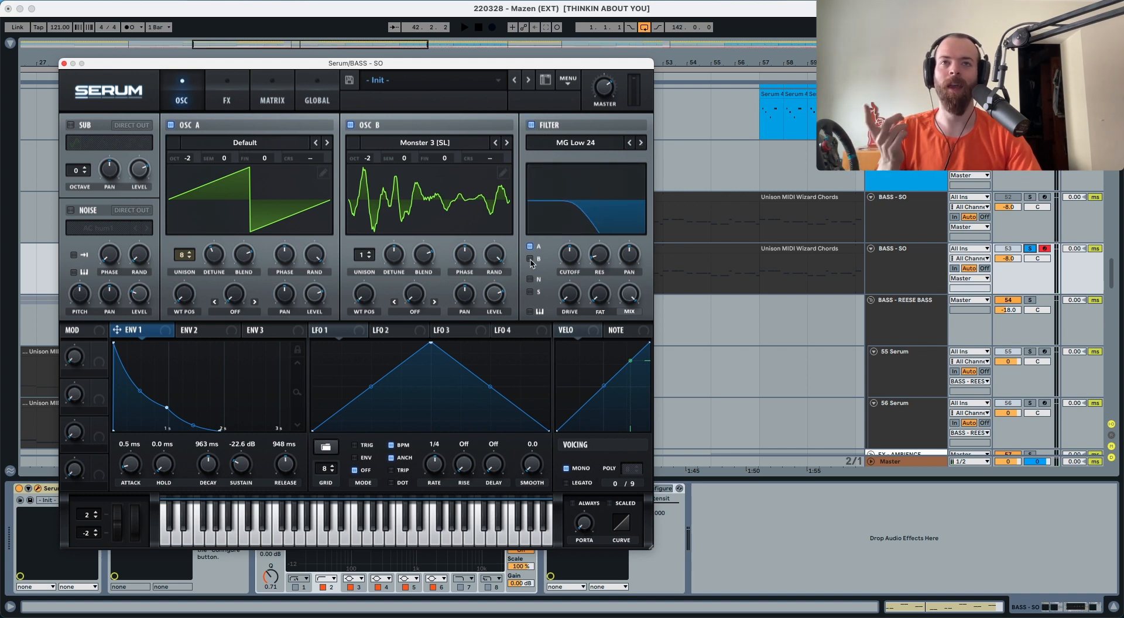
left_click_drag(571, 263, 558, 340)
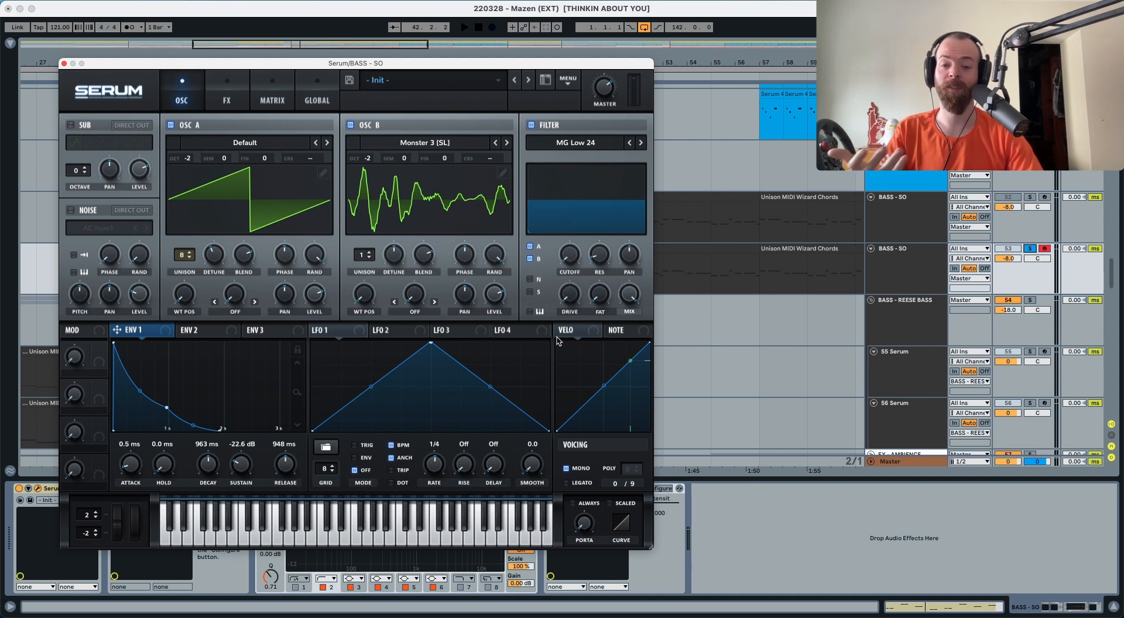
left_click_drag(165, 332, 571, 253)
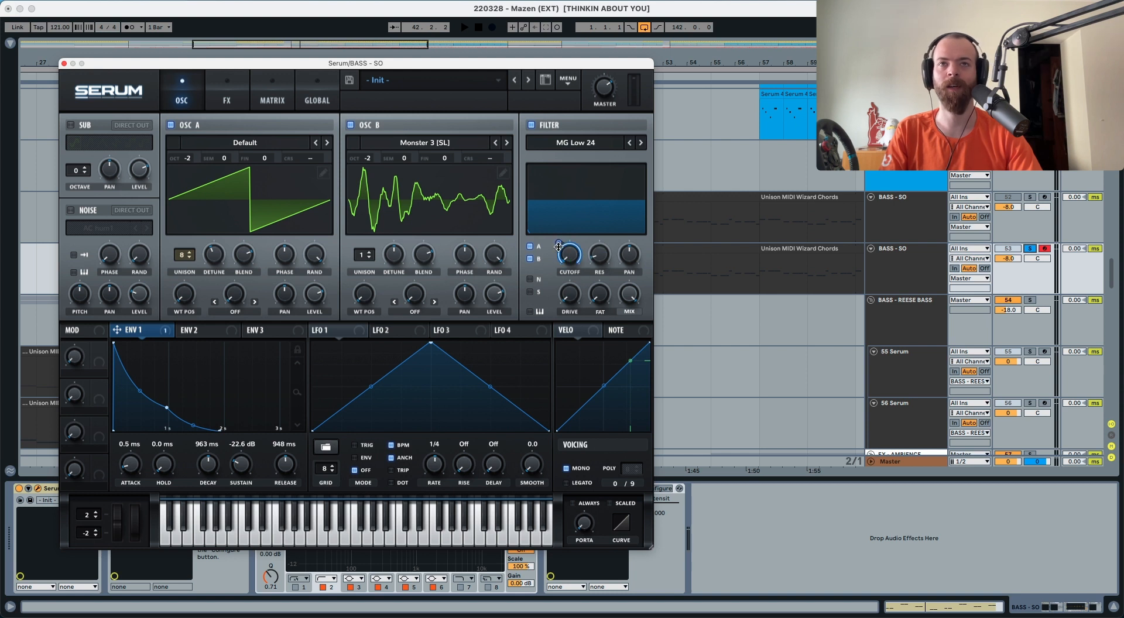
key("space")
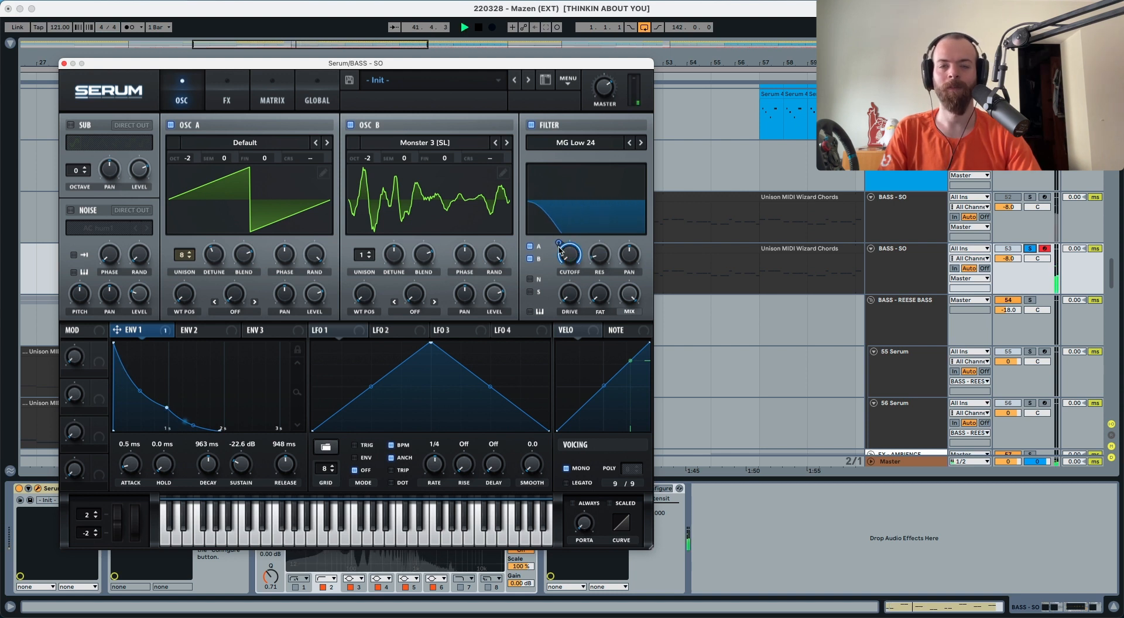
key("space")
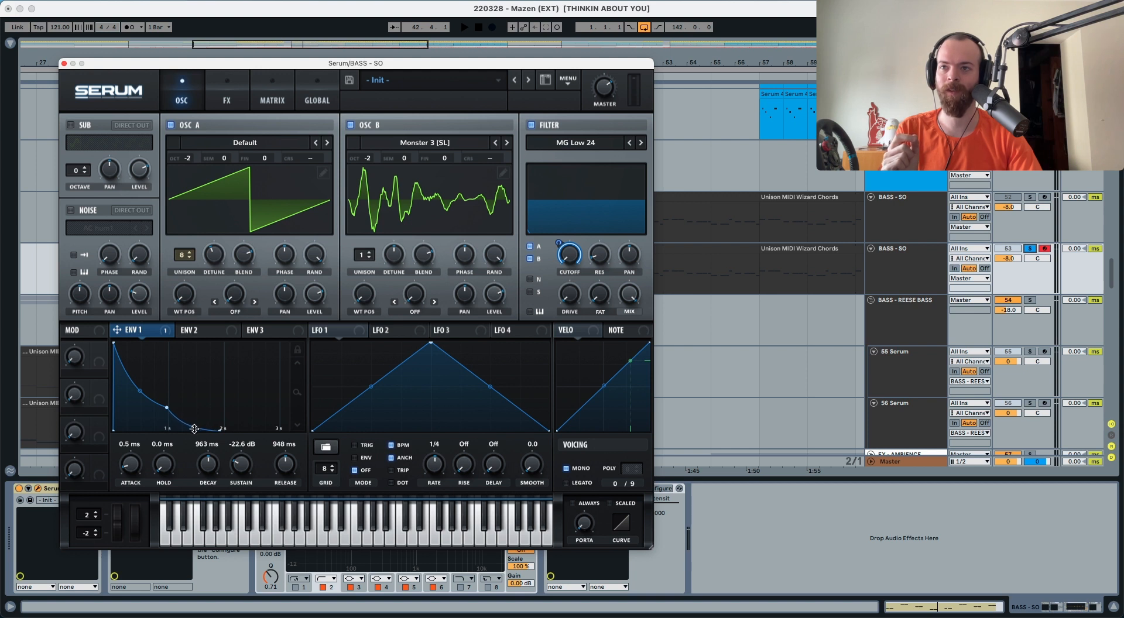
key("space")
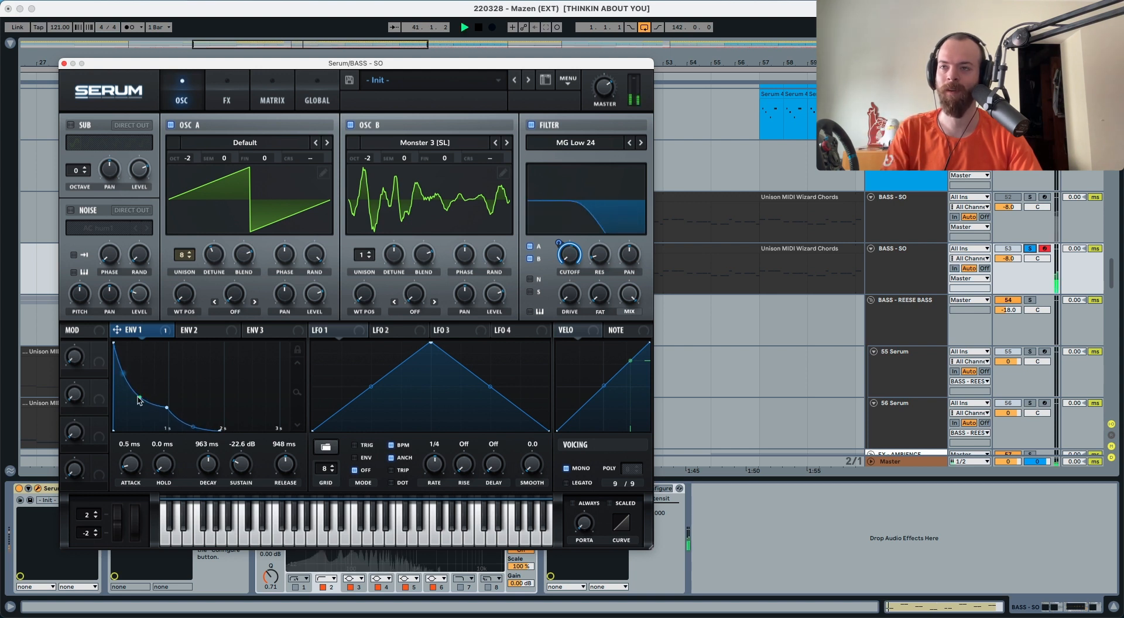
left_click(206, 332)
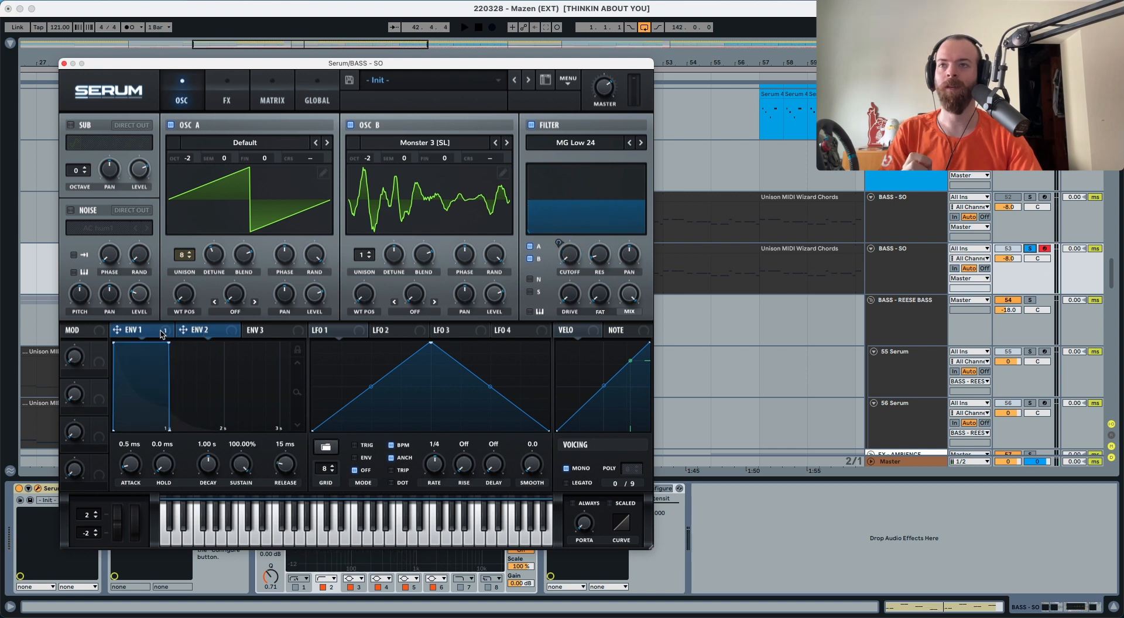
Shape envelope 2 into a pluck with 0% sustain and a shorter decay
key("space")
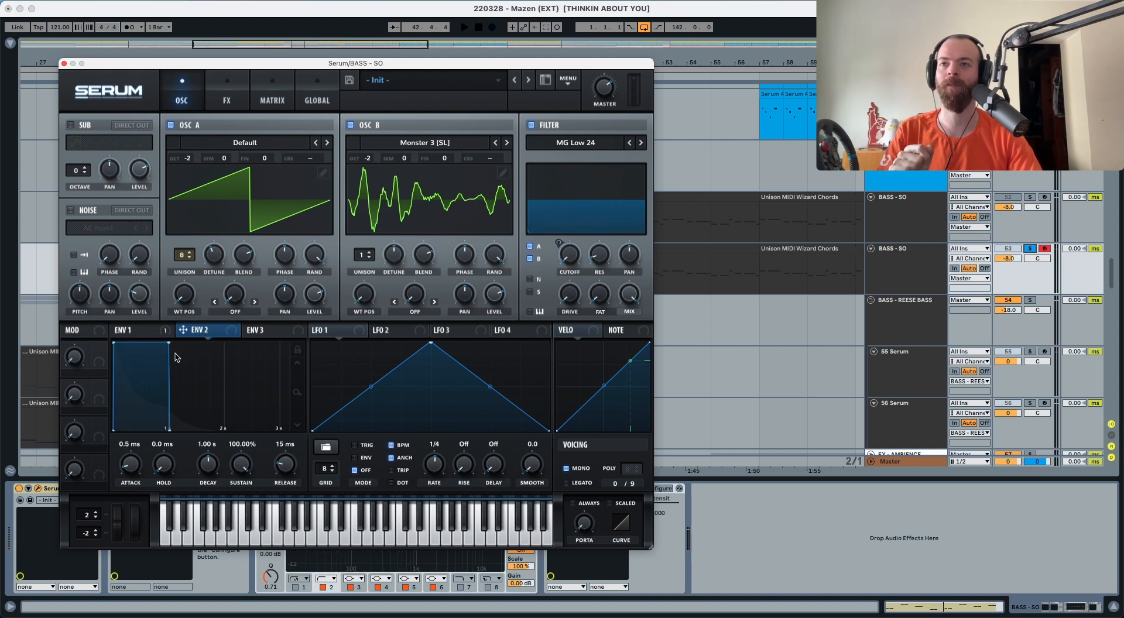
left_click_drag(236, 465, 242, 600)
left_click_drag(212, 460, 209, 469)
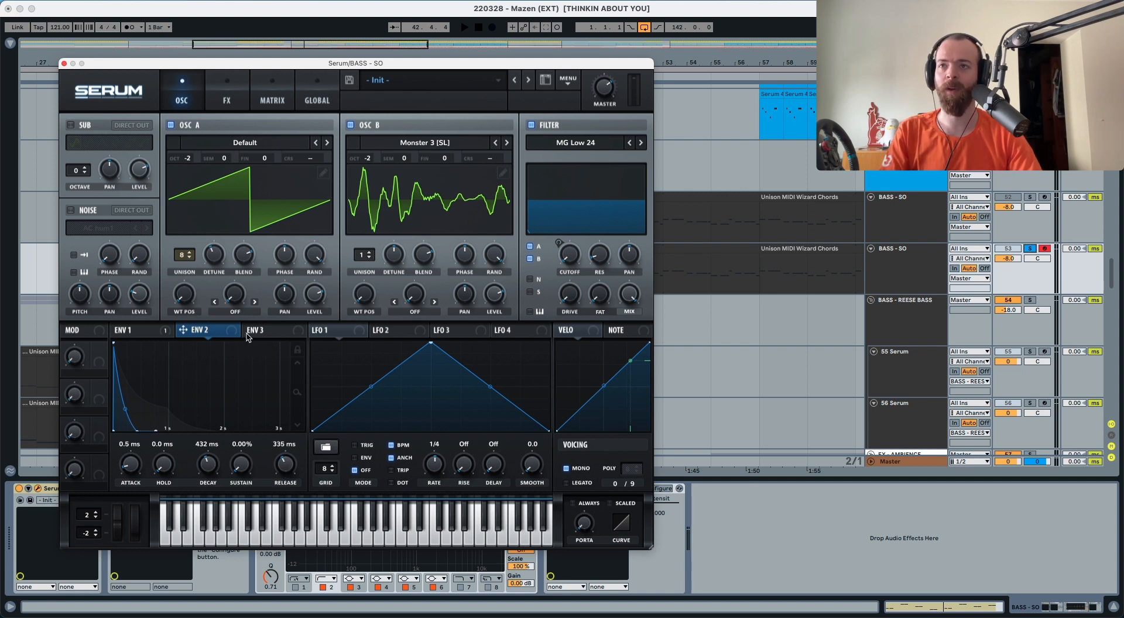
Route envelope 2 to the filter cutoff and audition the plucky bass
left_click_drag(239, 329, 557, 291)
key("space")
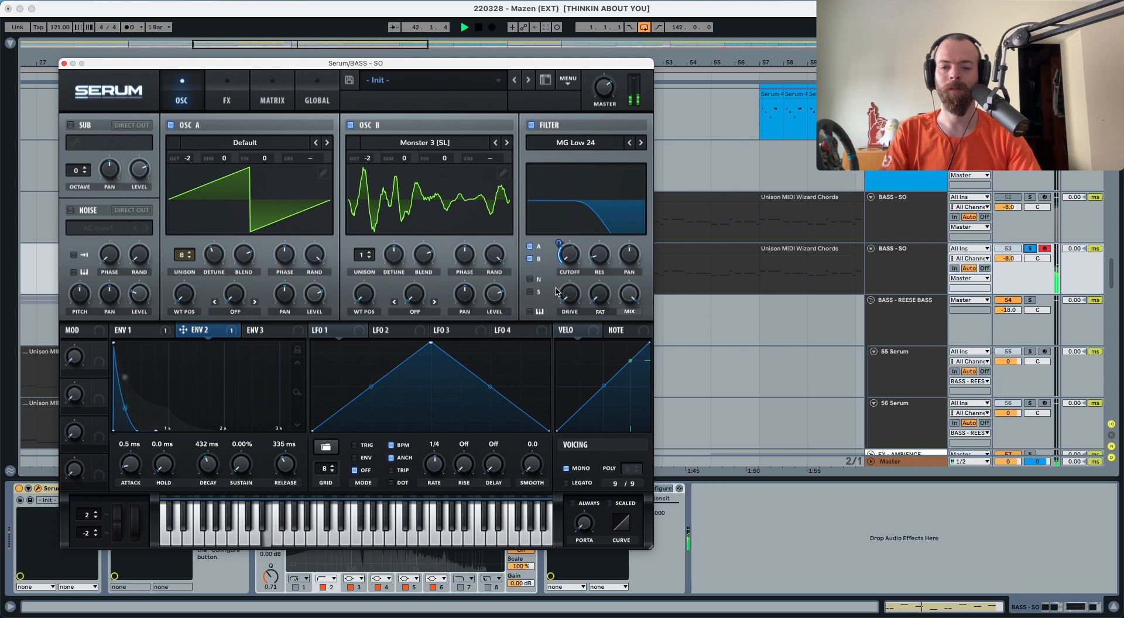
key("space")
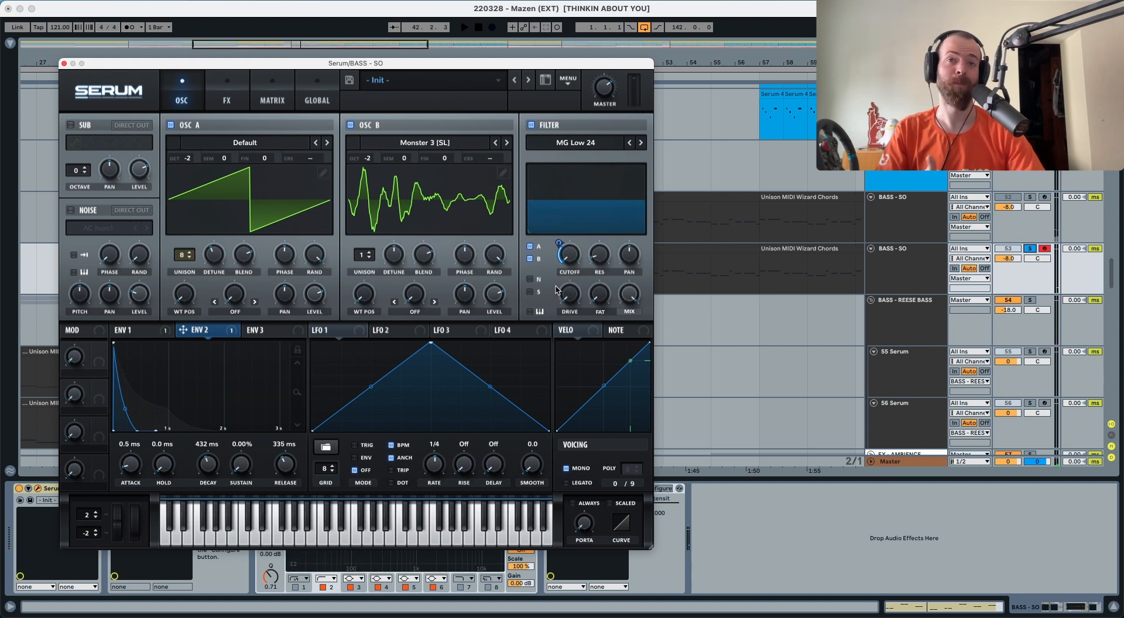
mouse_move(569, 300)
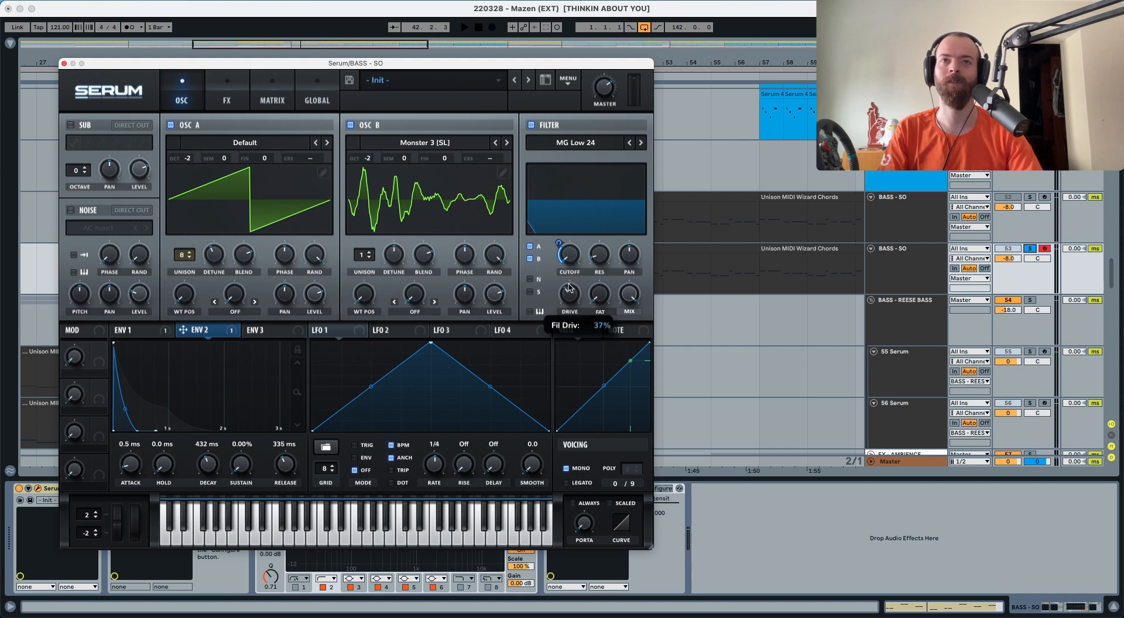
key("space")
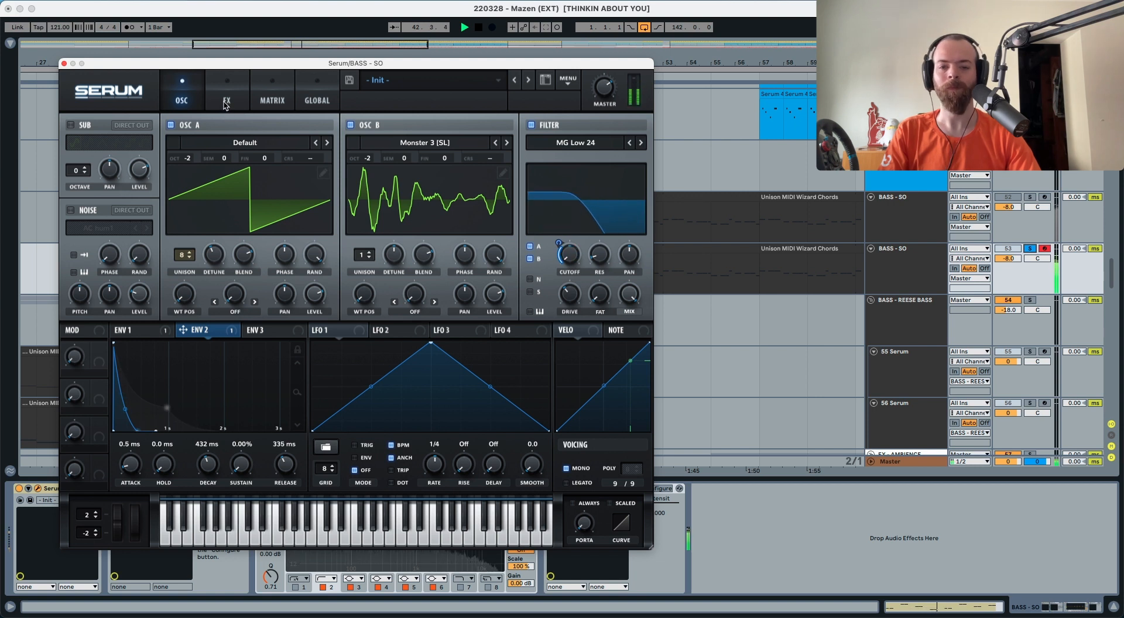
key("space")
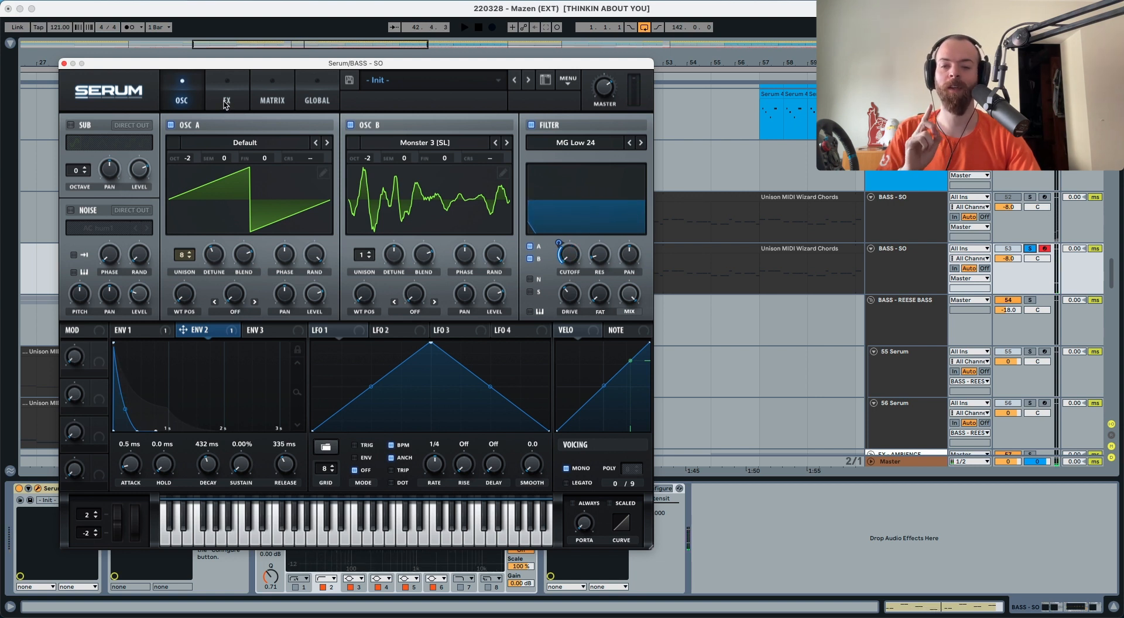
left_click(226, 103)
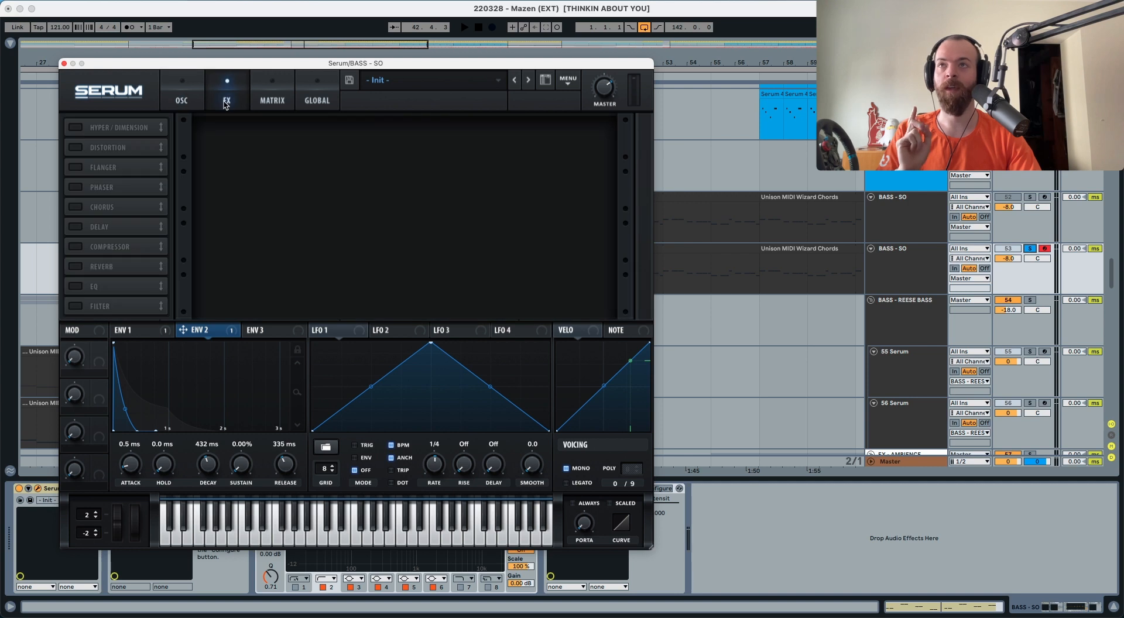
Switch on Tube distortion in the FX rack and audition it
left_click(76, 148)
mouse_move(491, 130)
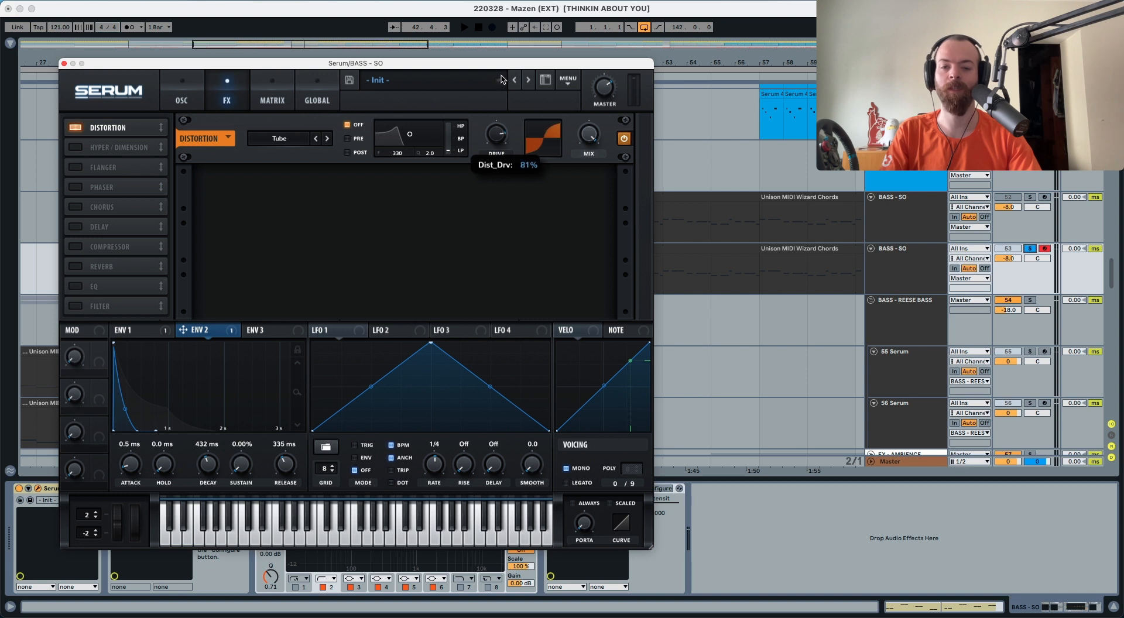
key("space")
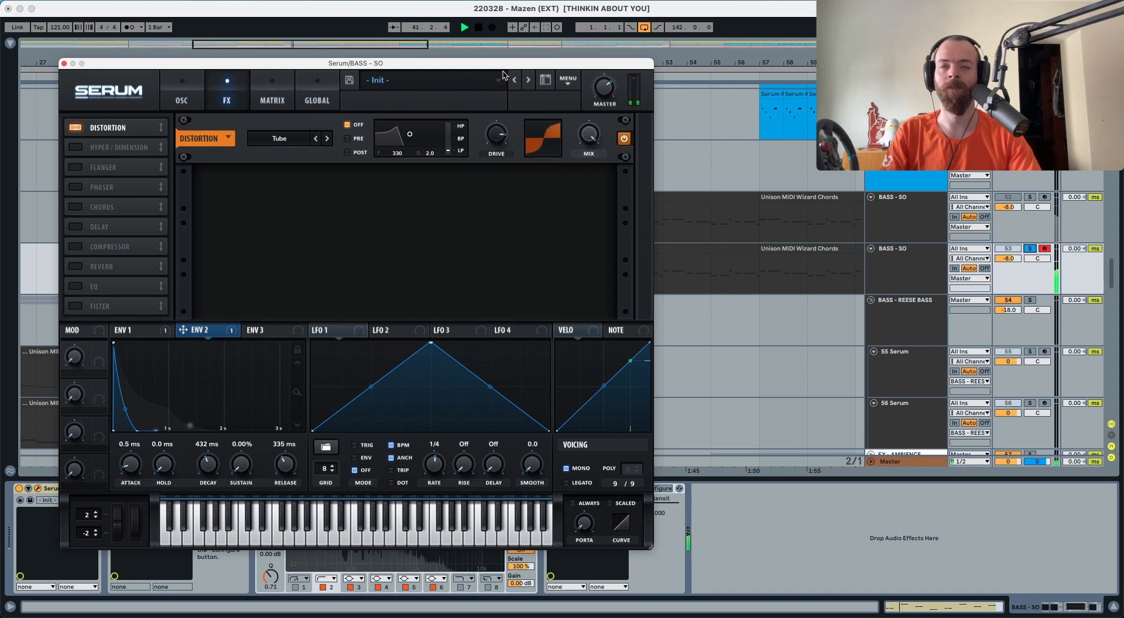
key("space")
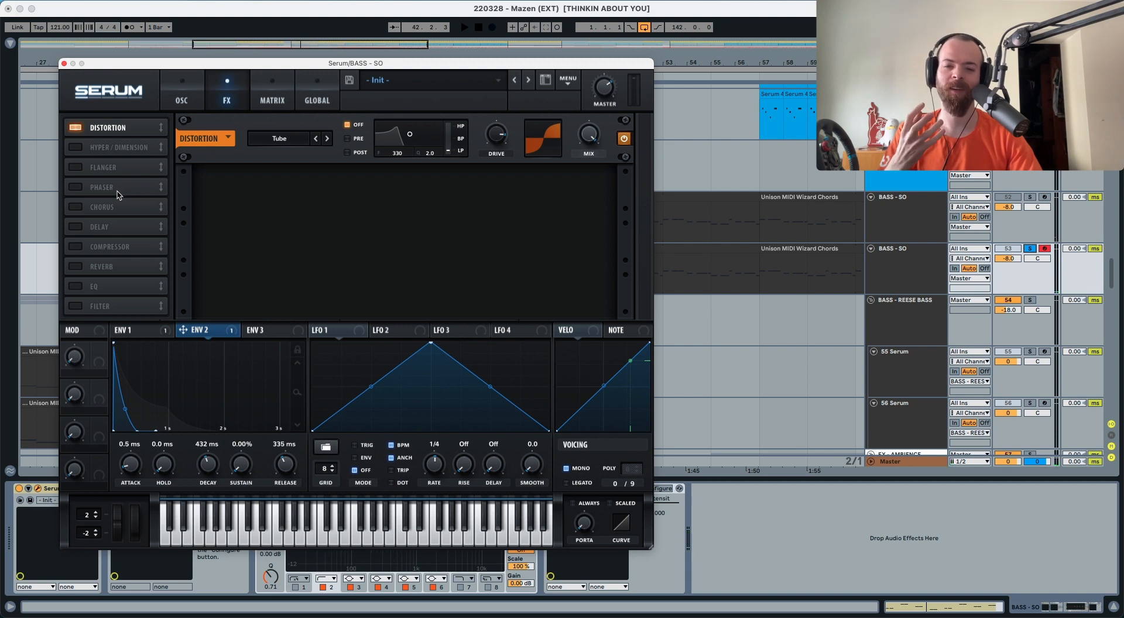
Enable the MG Low 24 FX filter and modulate its cutoff with envelope 1
left_click(75, 307)
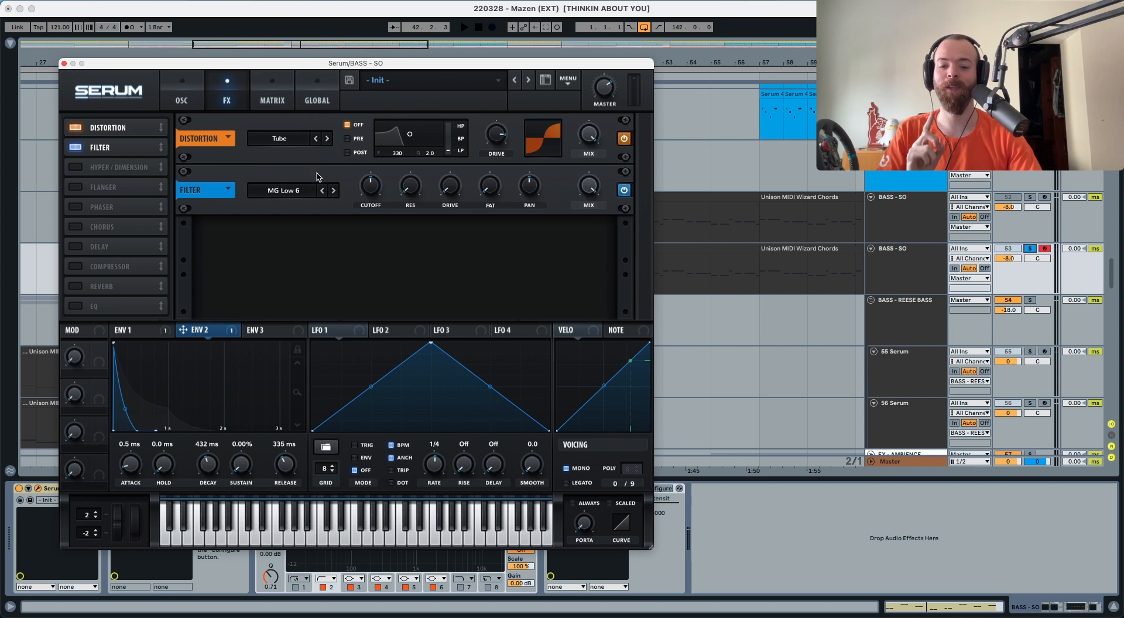
mouse_move(371, 189)
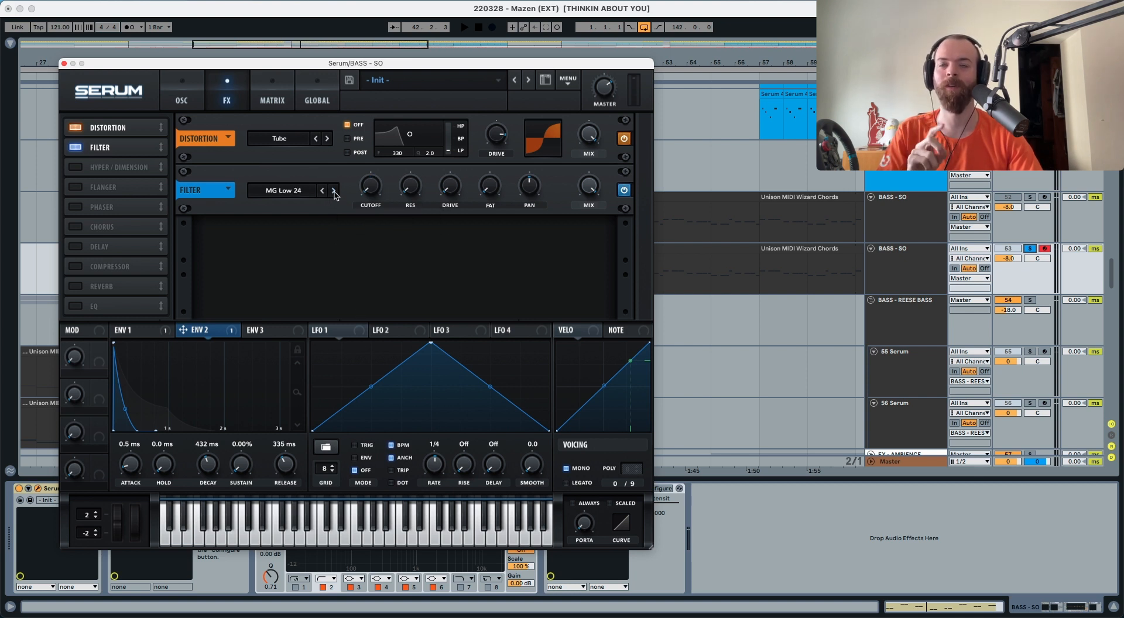
left_click(137, 331)
left_click_drag(158, 337, 361, 175)
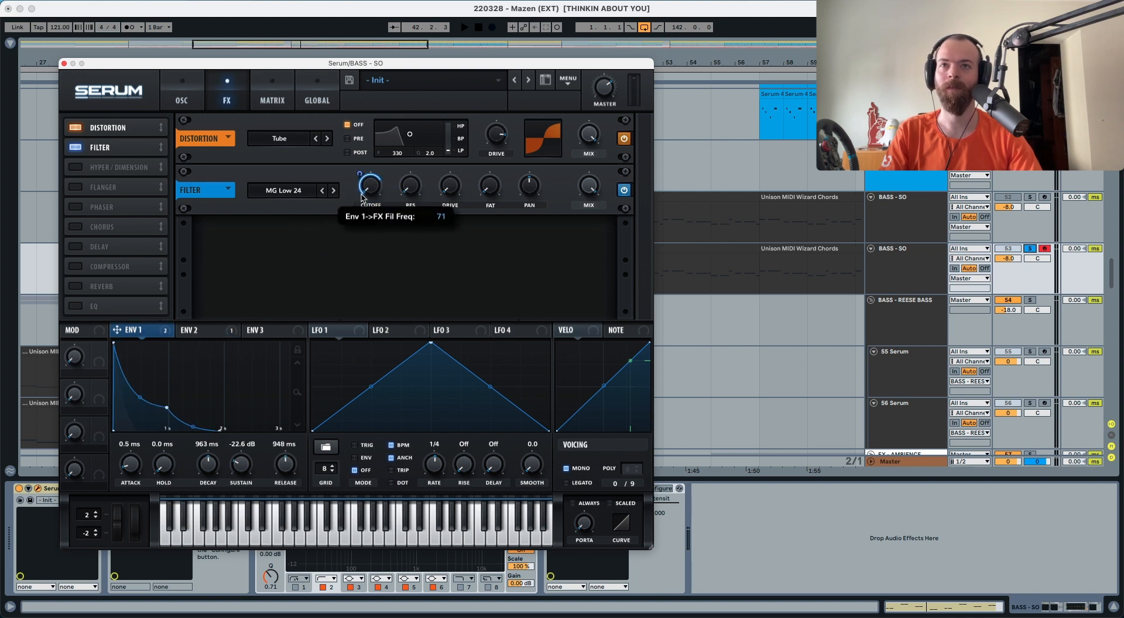
key("space")
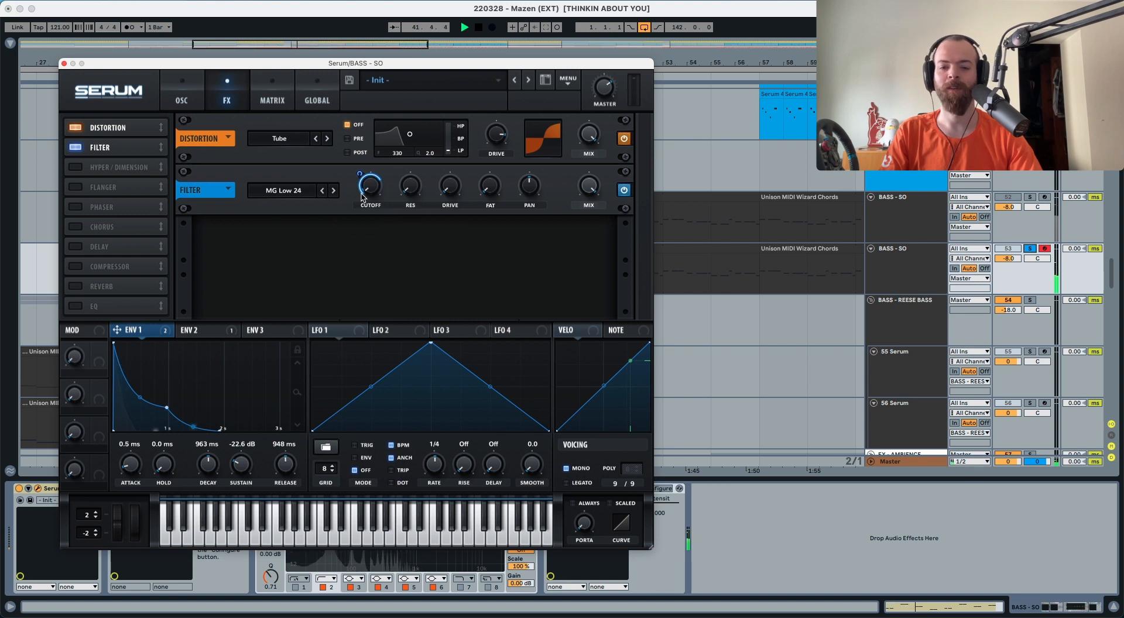
key("space")
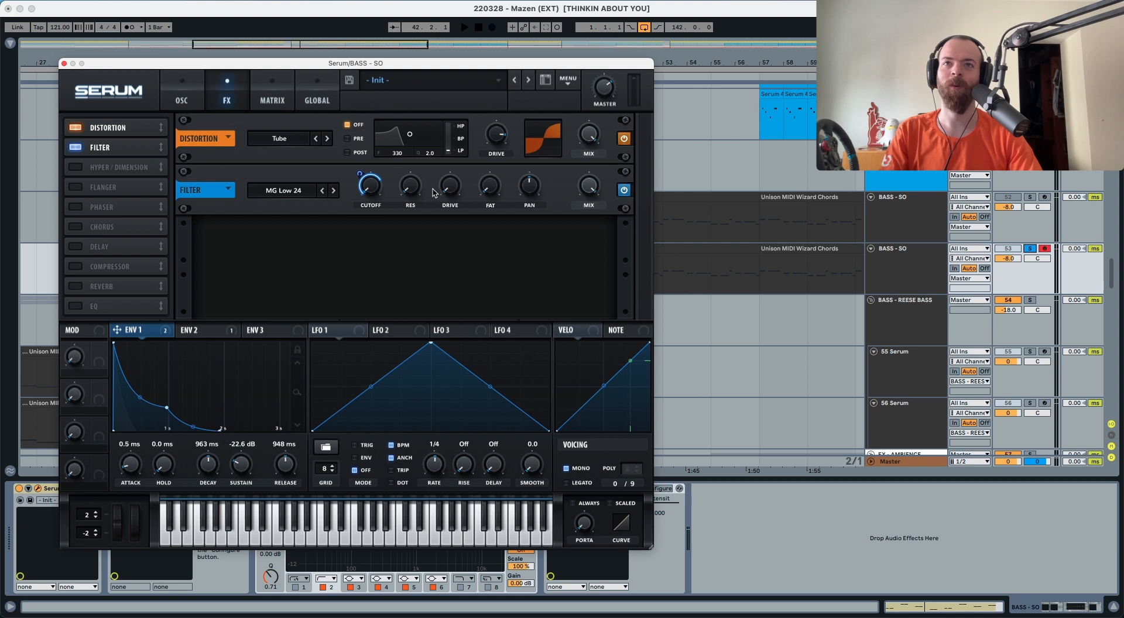
key("space")
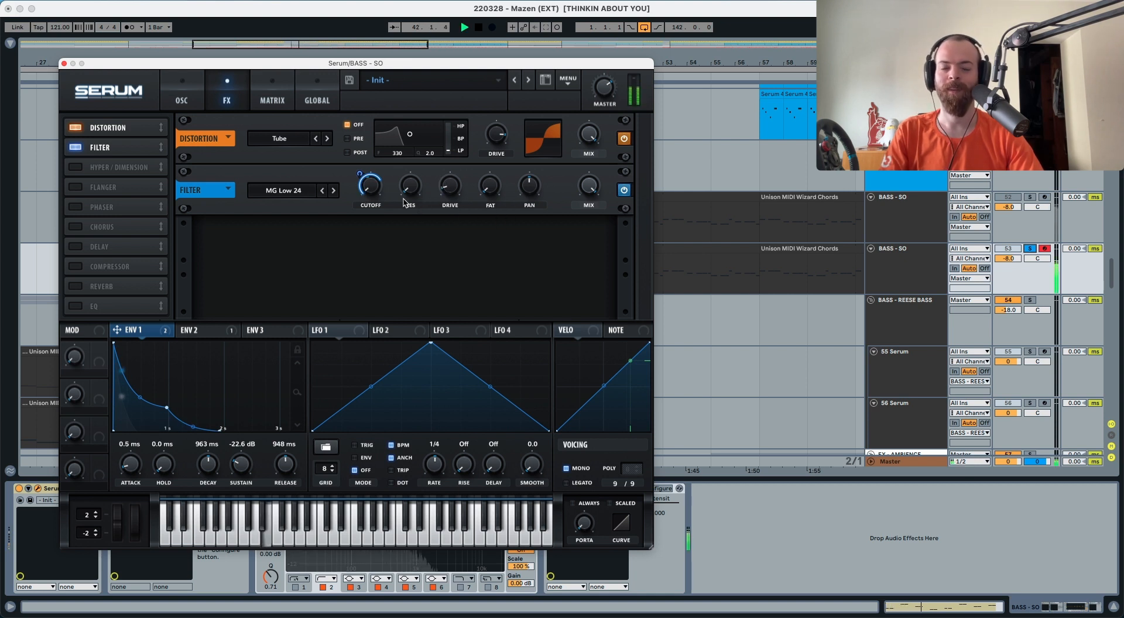
key("space")
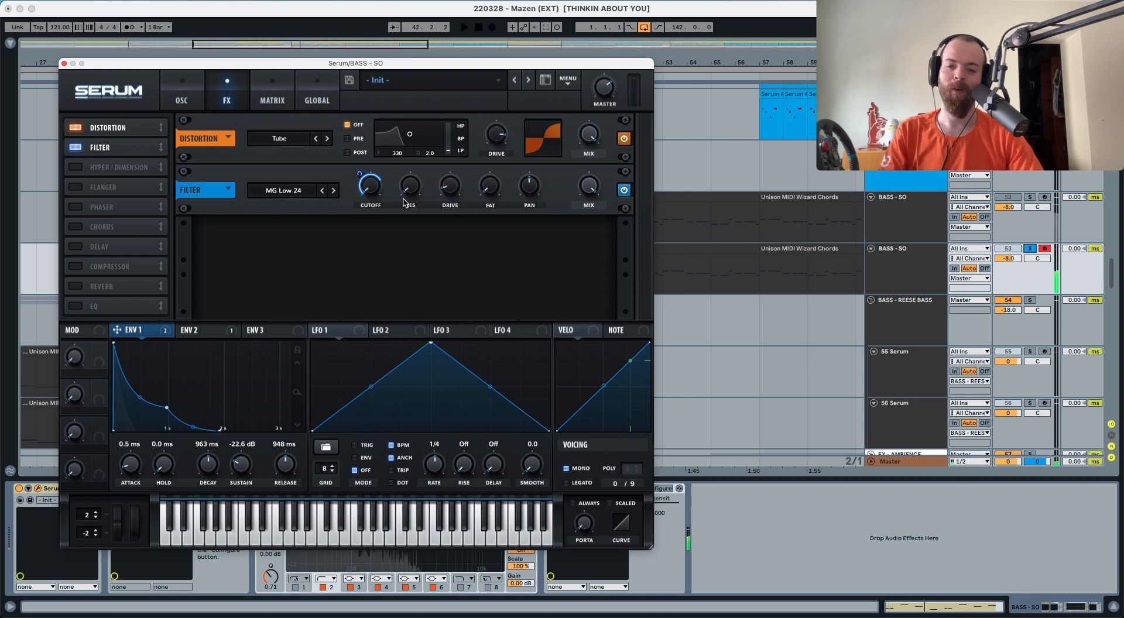
Add envelope 2 to the FX filter cutoff at amount 18 and audition the result
left_click(194, 331)
left_click_drag(228, 332, 368, 185)
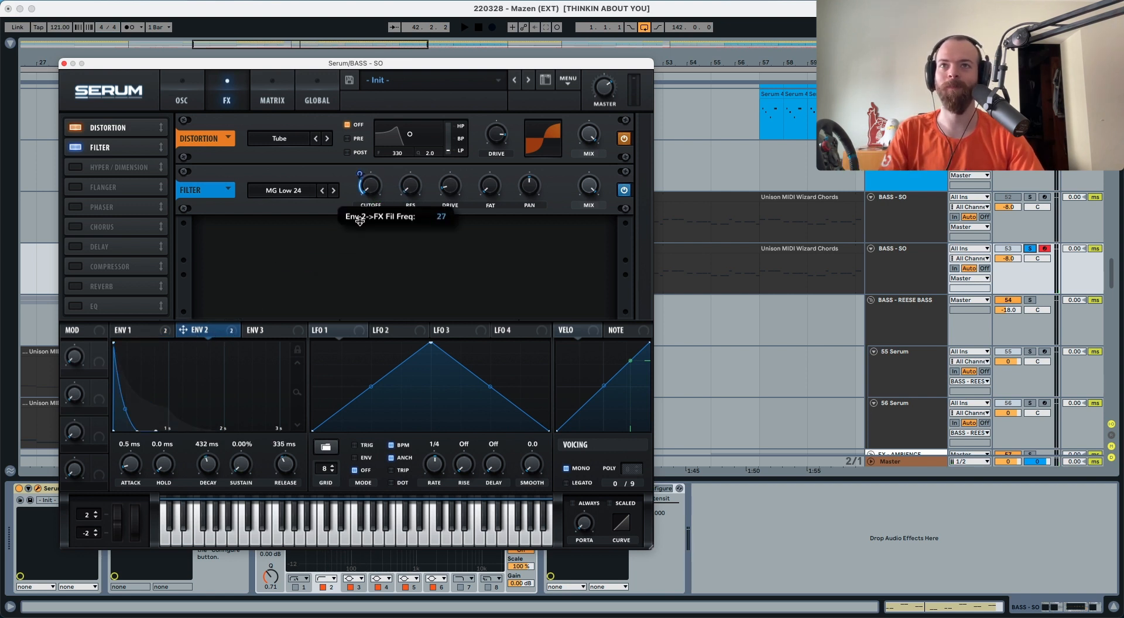
left_click_drag(359, 226, 360, 226)
key("space")
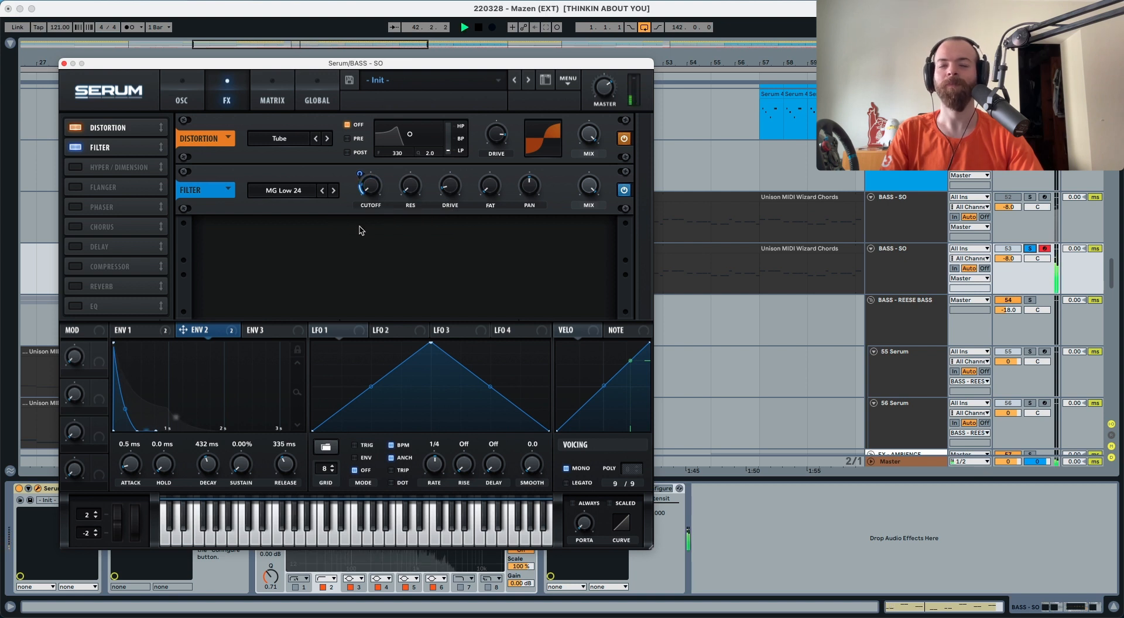
key("space")
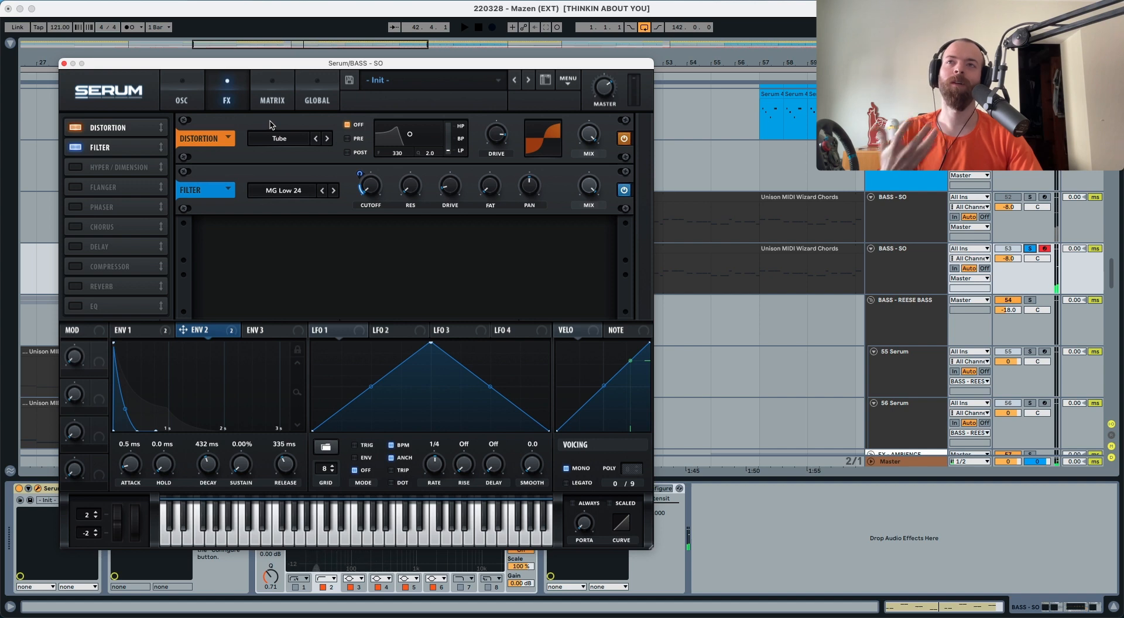
left_click(271, 100)
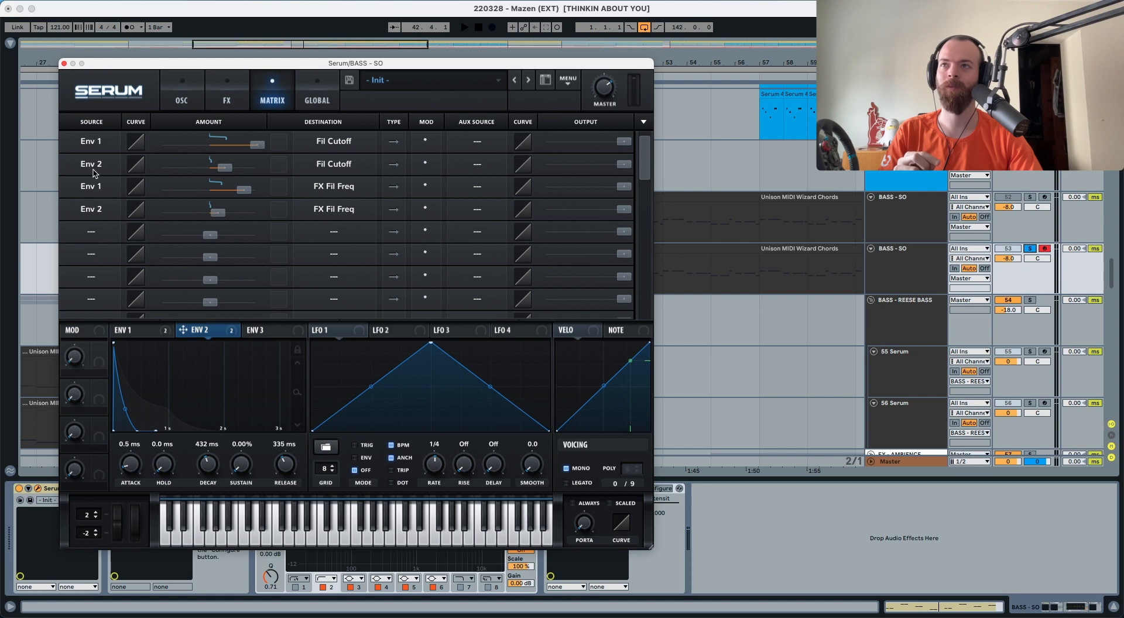
Set Macro 1 as the aux source for both Env 2 filter-cutoff routes in the Matrix
left_click(473, 168)
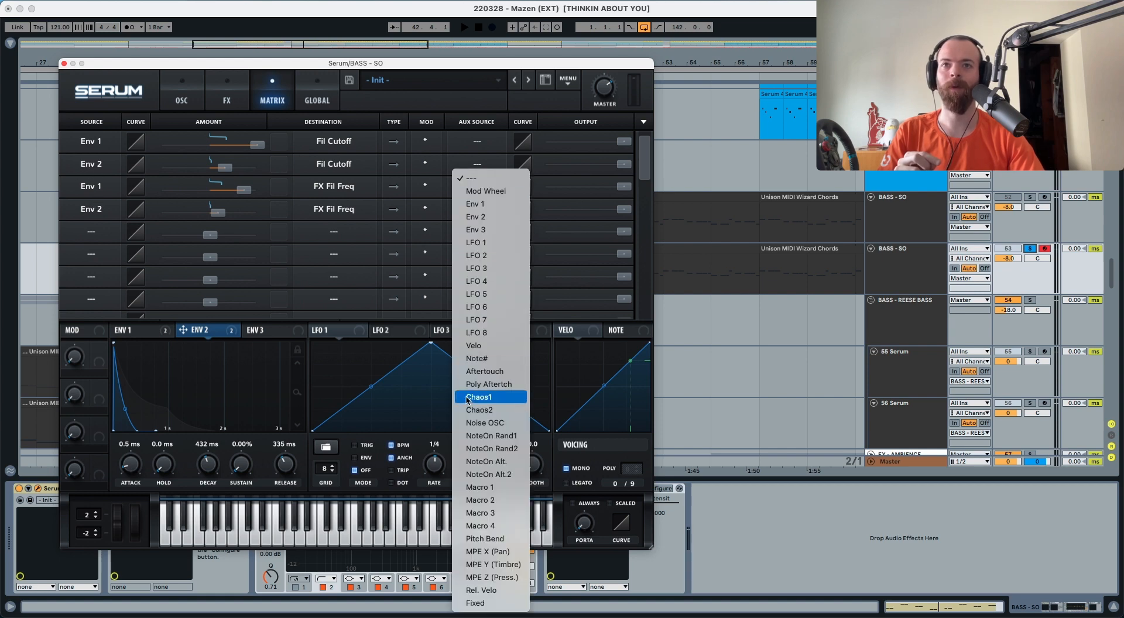
left_click(491, 487)
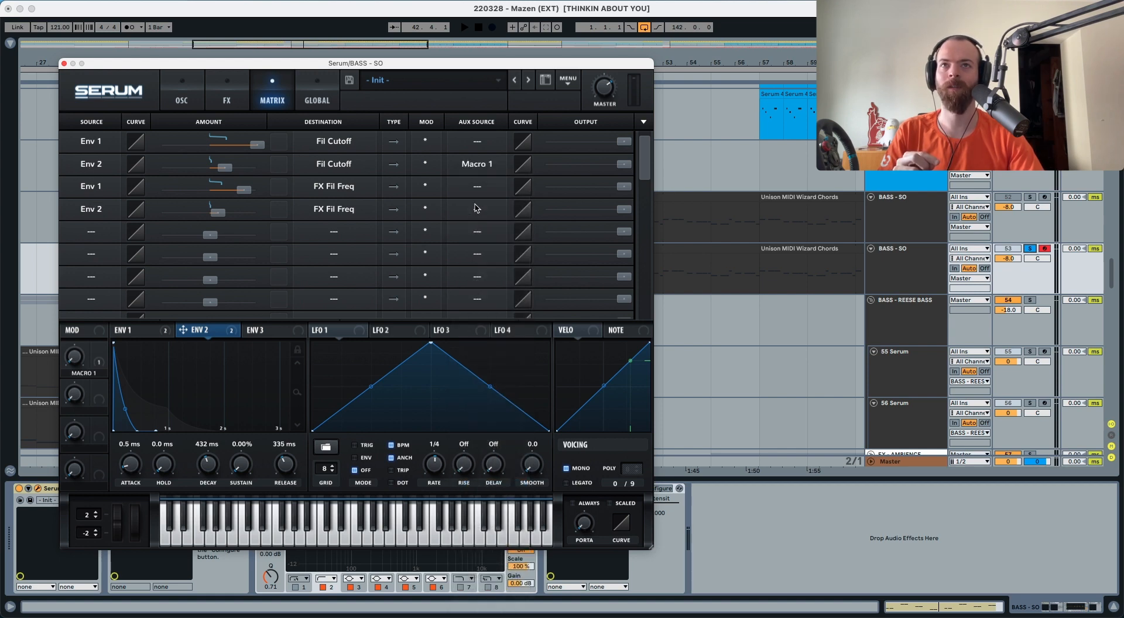
left_click(477, 209)
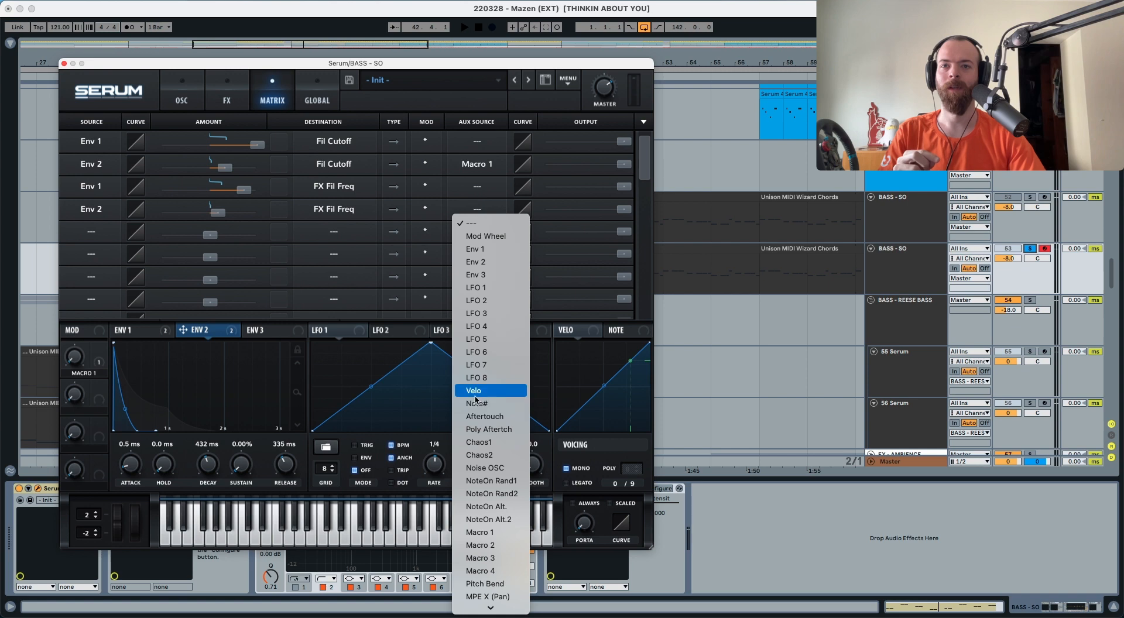
left_click(492, 532)
Raise Macro 1 to about 12% while auditioning, then return to the FX page
mouse_move(70, 374)
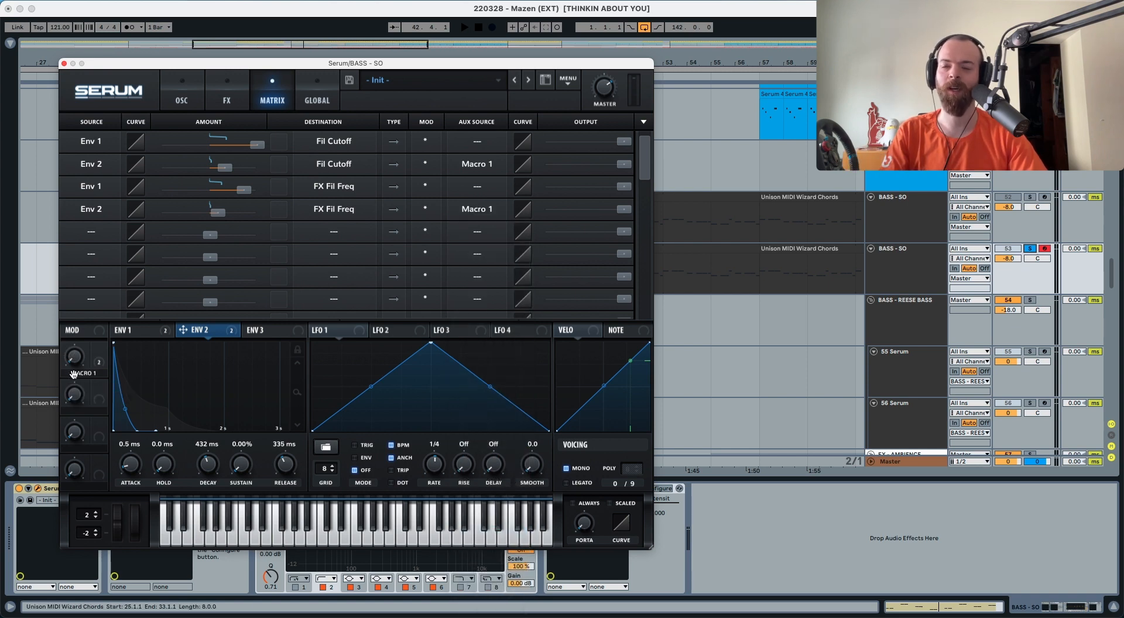
key("space")
key("space")
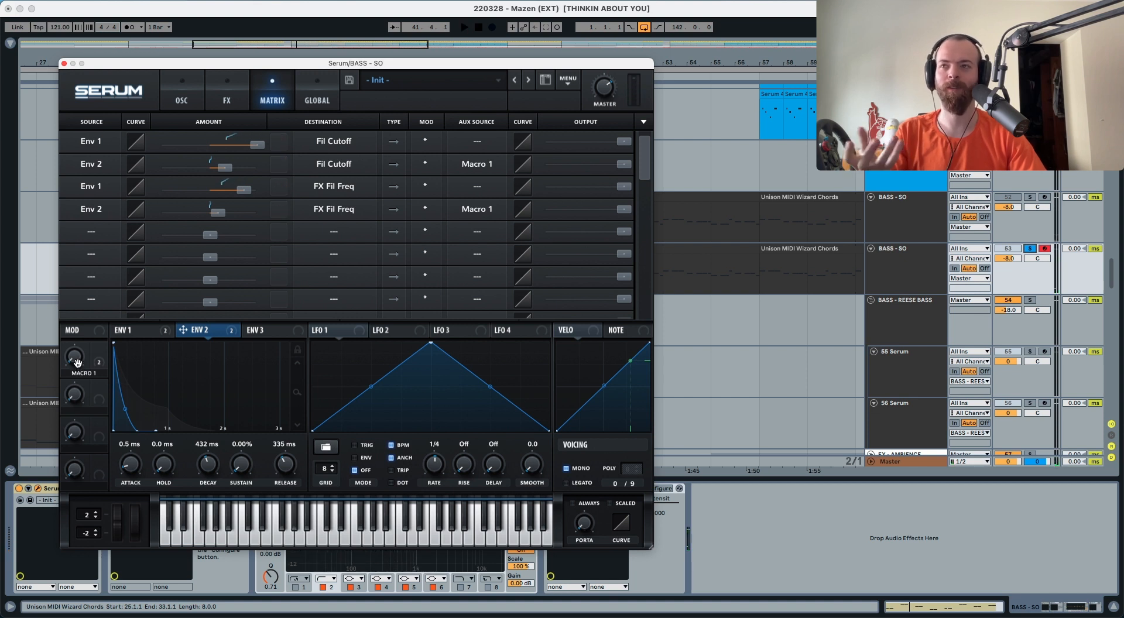
left_click_drag(77, 362, 79, 333)
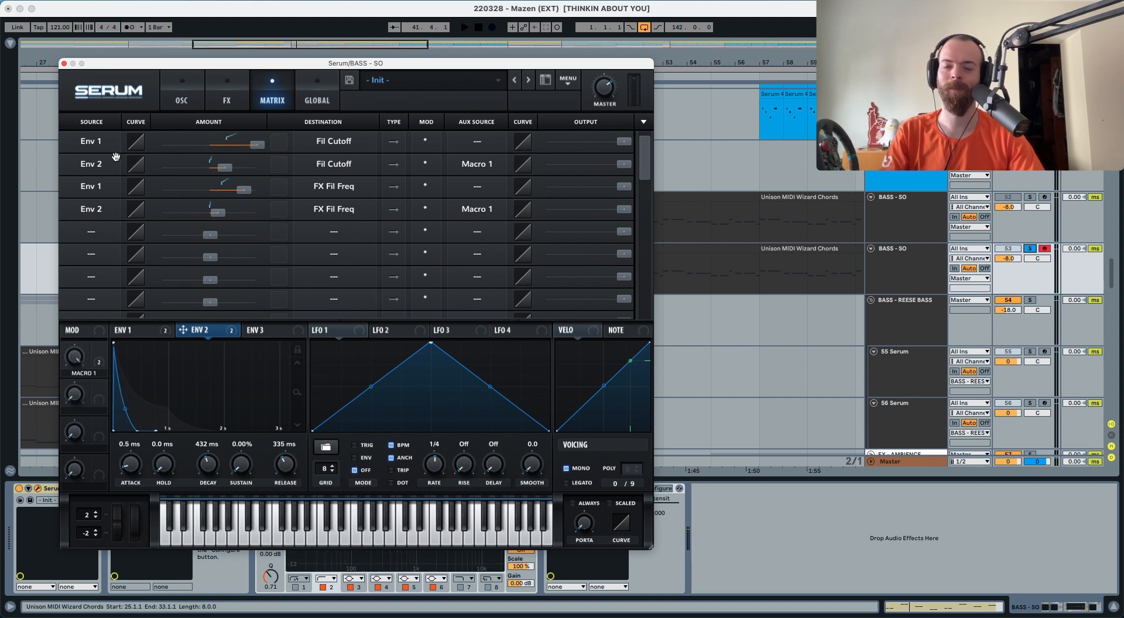
key("space")
key("space")
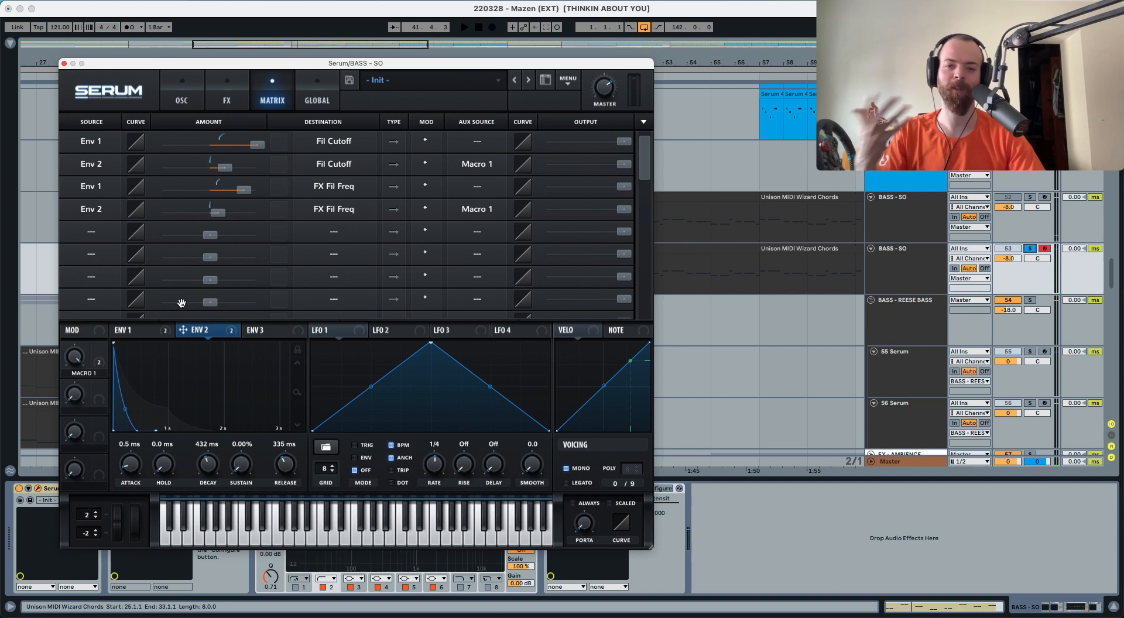
left_click(219, 102)
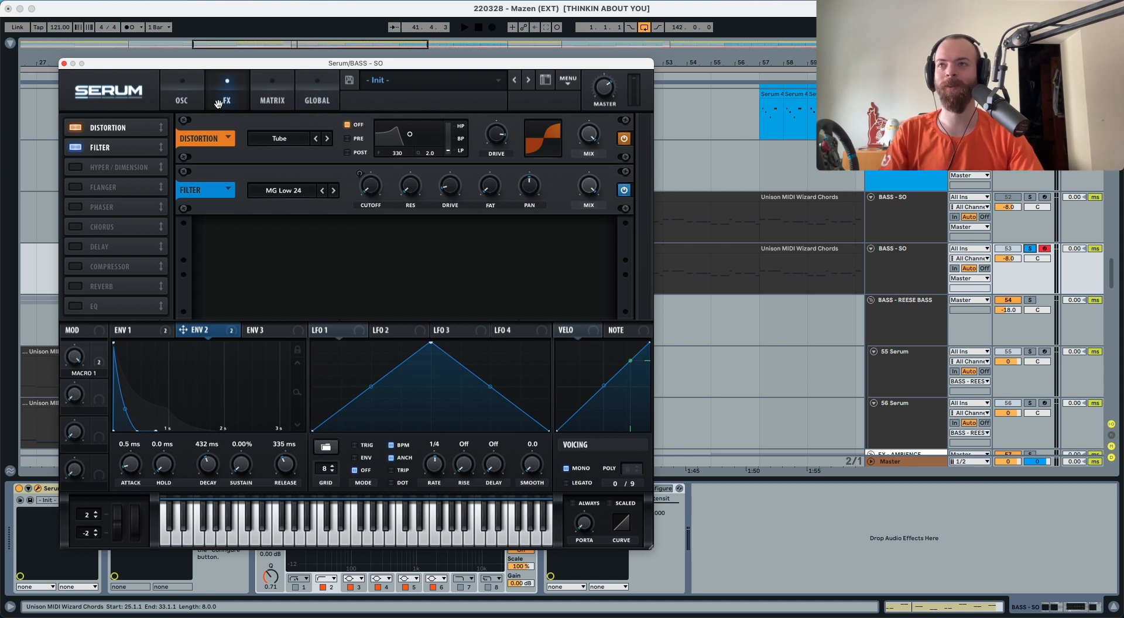
Enable a Hall reverb with 17% low cut and 24% wet, and audition it
left_click(76, 285)
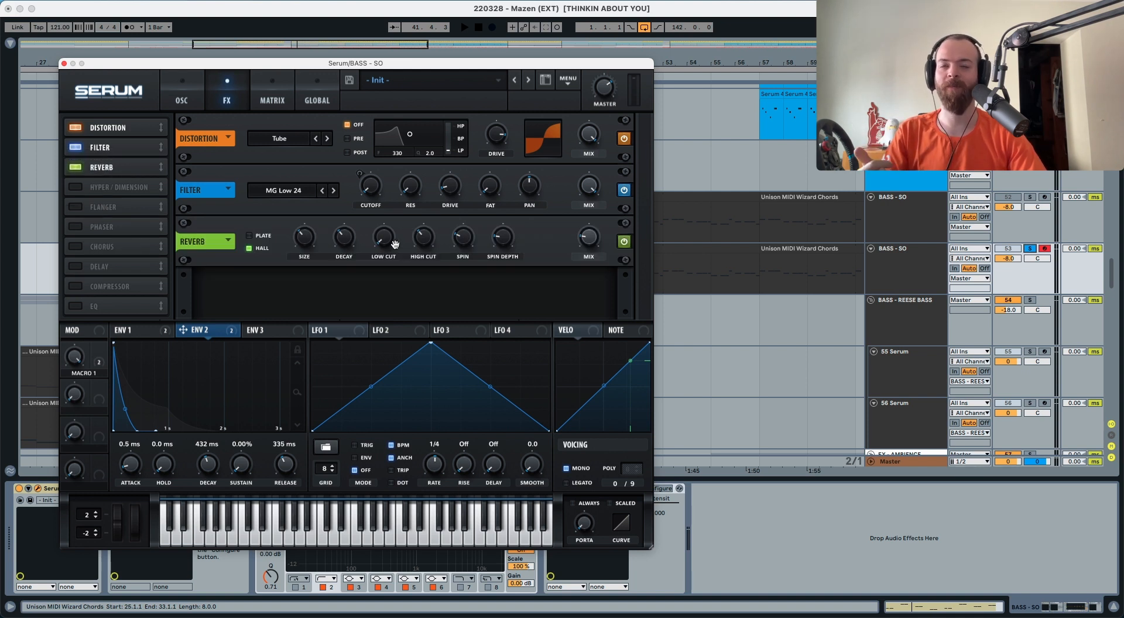
mouse_move(387, 238)
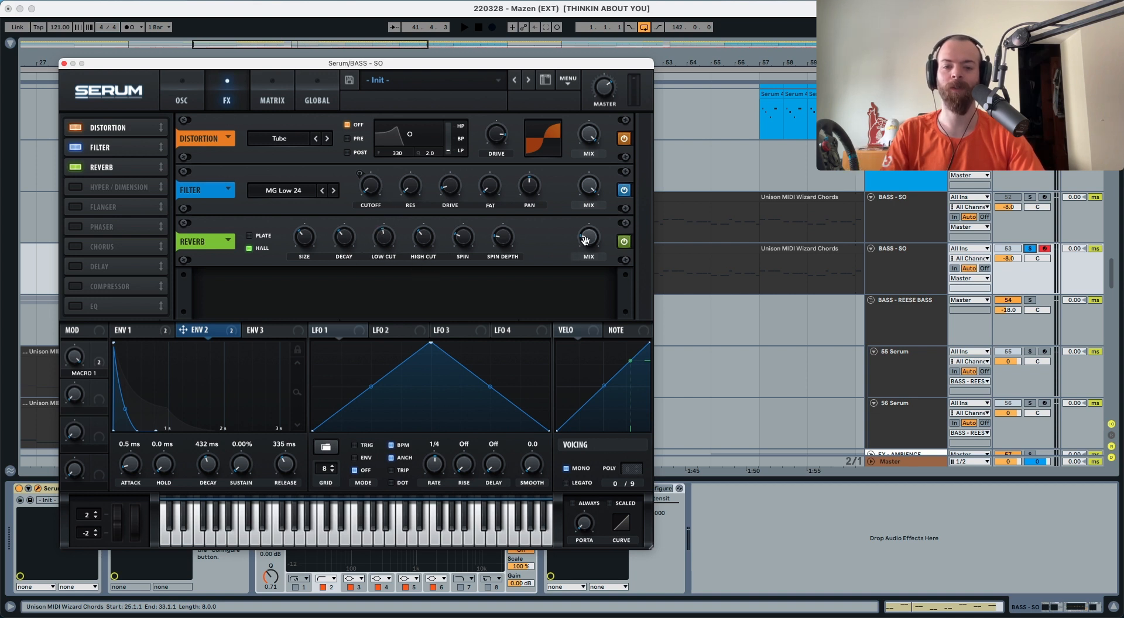
mouse_move(584, 236)
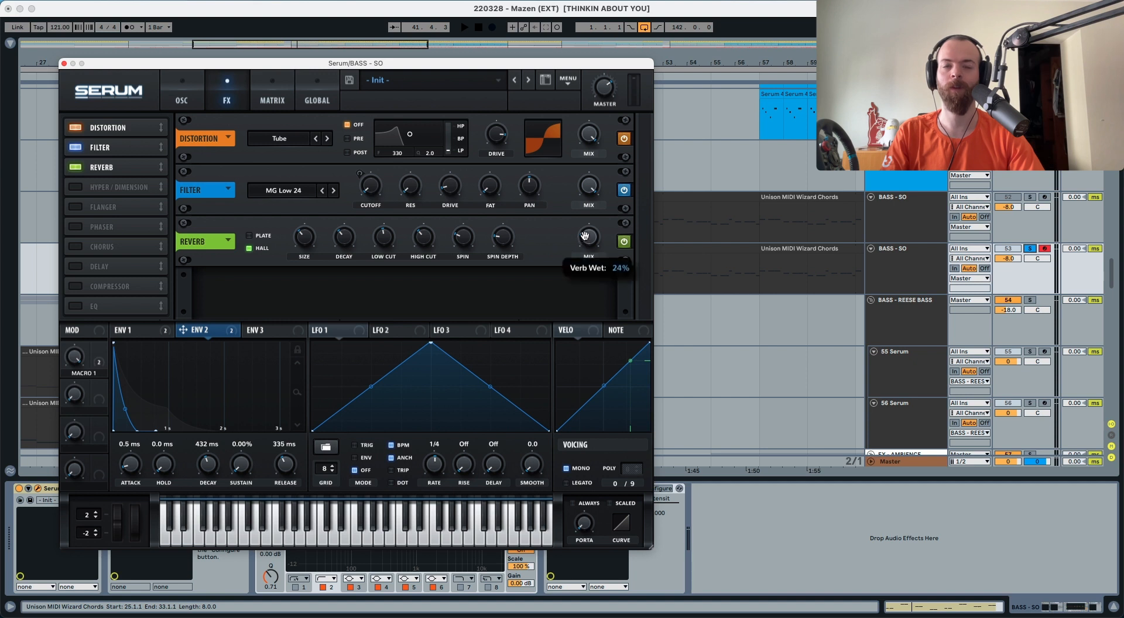
key("space")
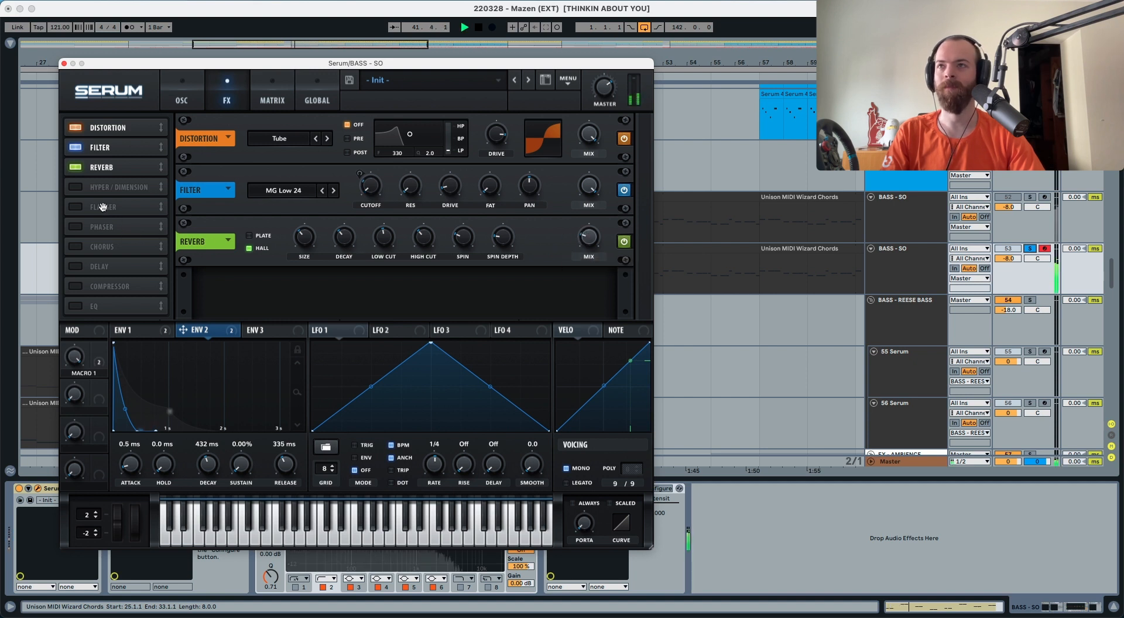
key("space")
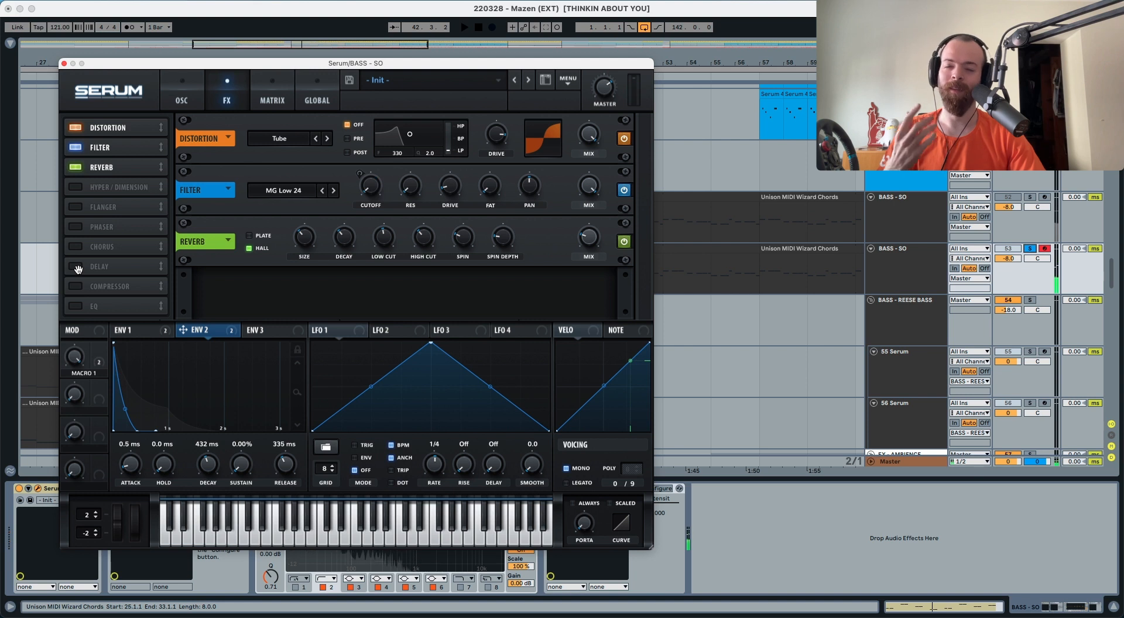
Add a delay with its left time set to dotted 1/8, and audition it
left_click(78, 269)
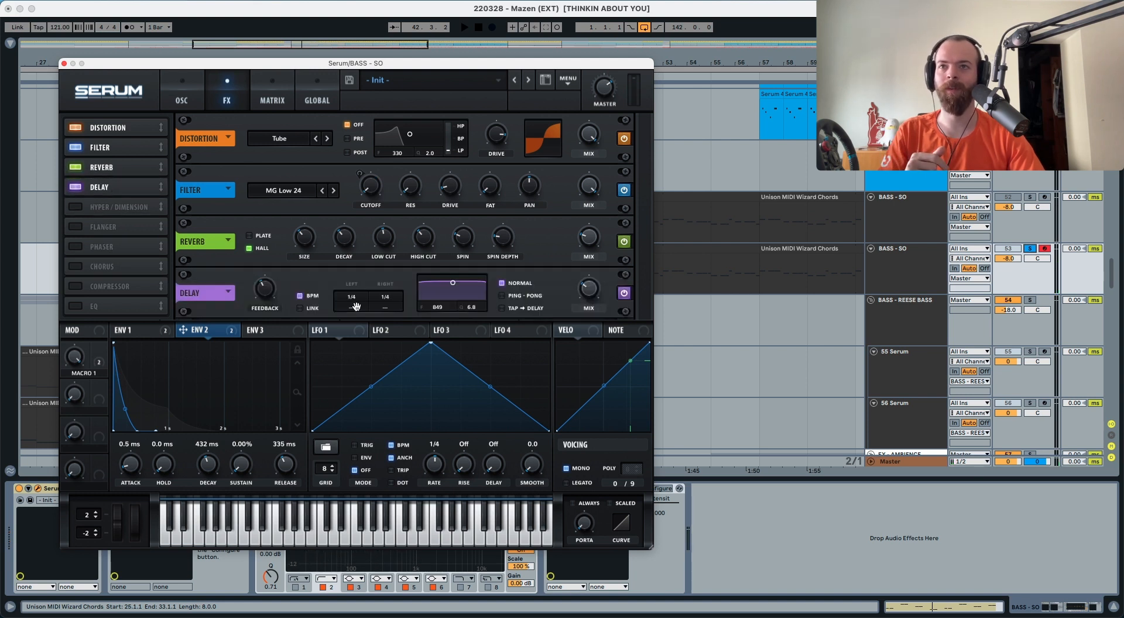
left_click_drag(356, 305, 365, 225)
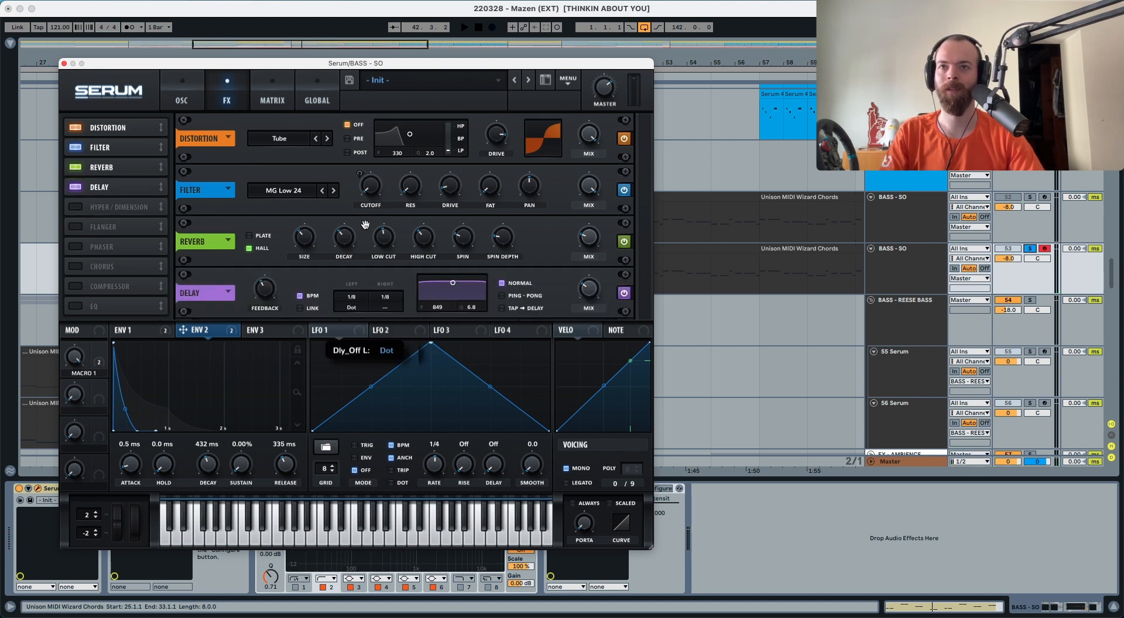
key("space")
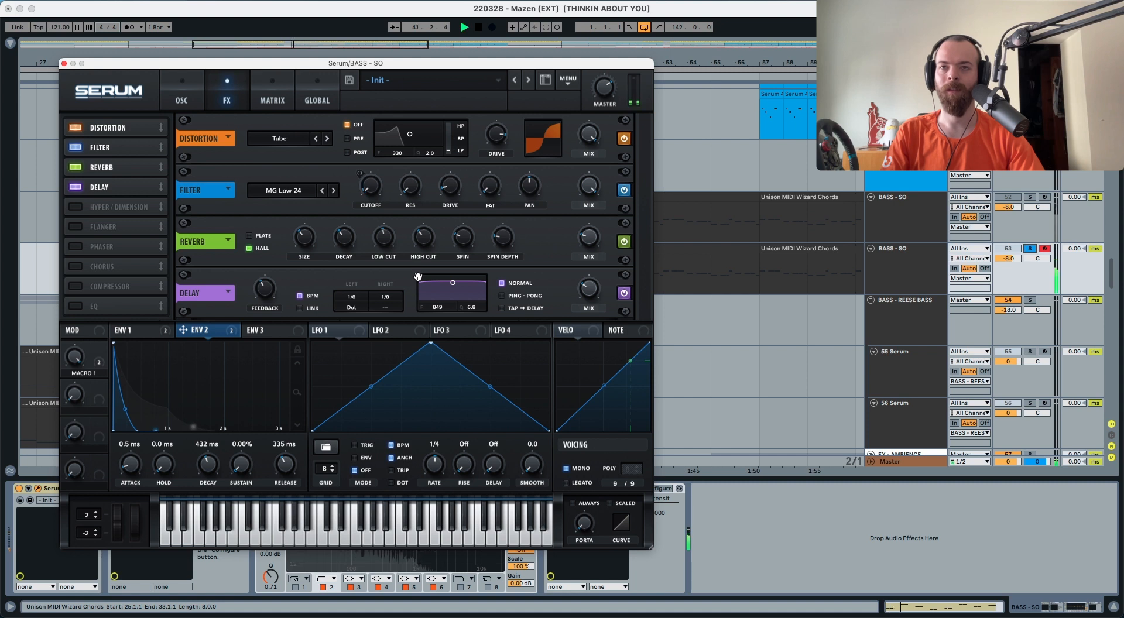
key("space")
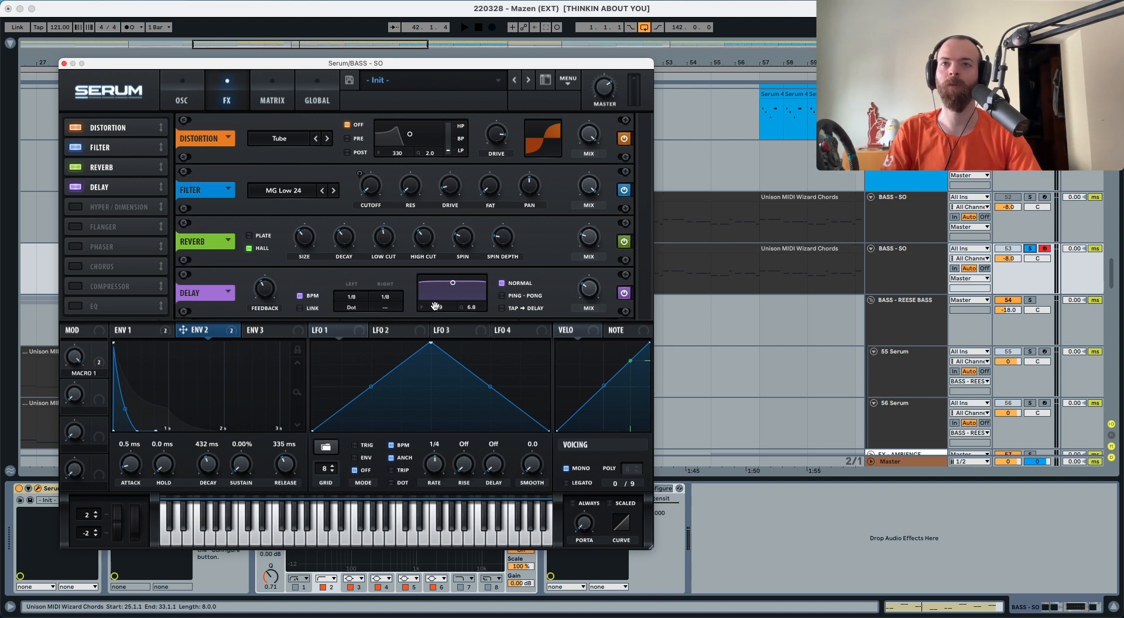
Raise the delay's filter frequency to 4362 Hz and play the track
left_click_drag(439, 307, 465, 427)
key("space")
key("space")
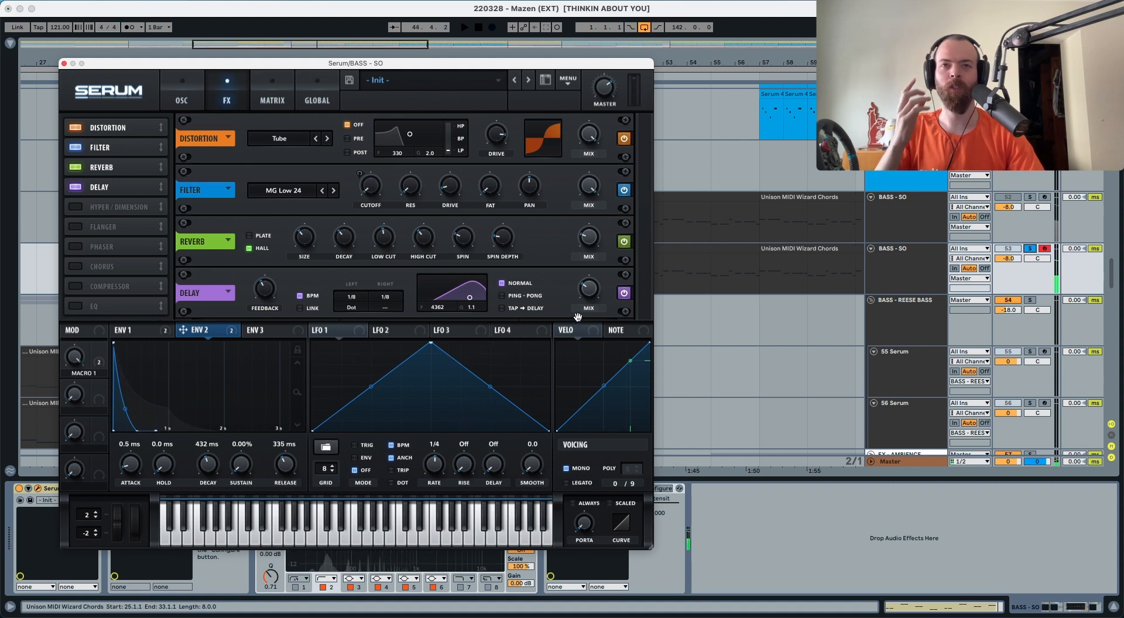
mouse_move(583, 294)
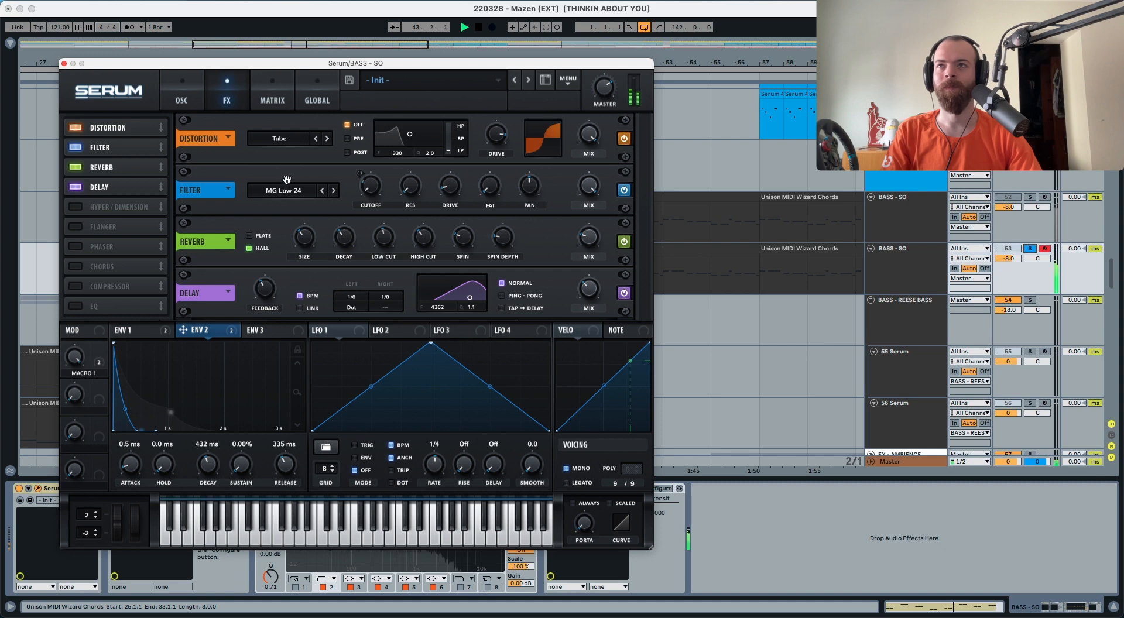
On the OSC page, sweep oscillator A's unison detune from 0 up to 0.19 while auditioning
key("space")
left_click(183, 100)
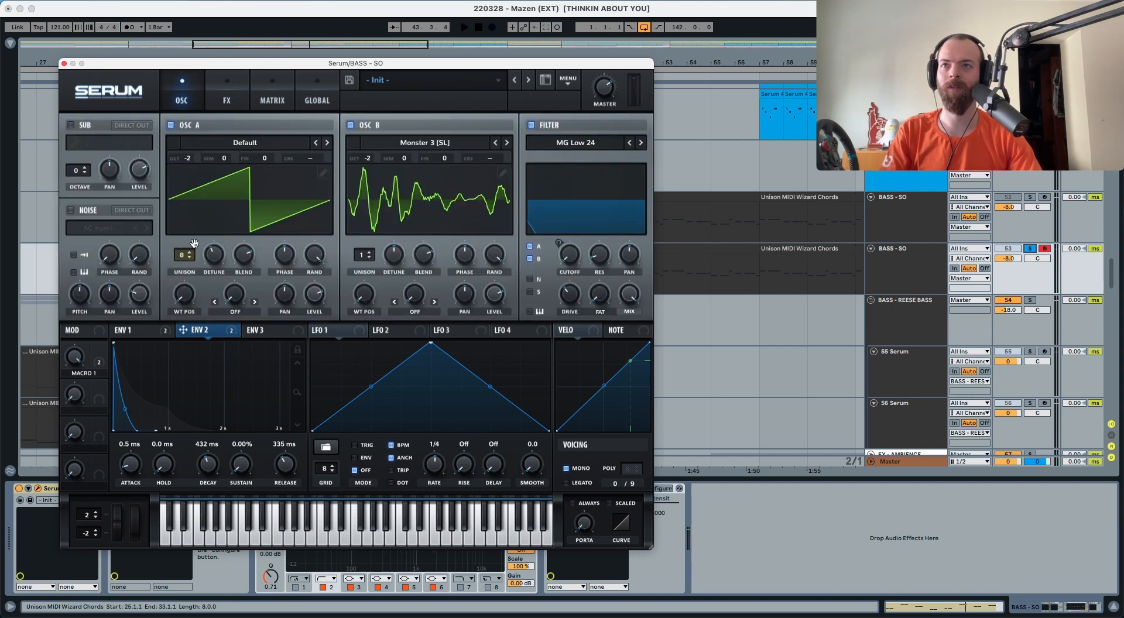
left_click_drag(213, 253, 209, 319)
key("space")
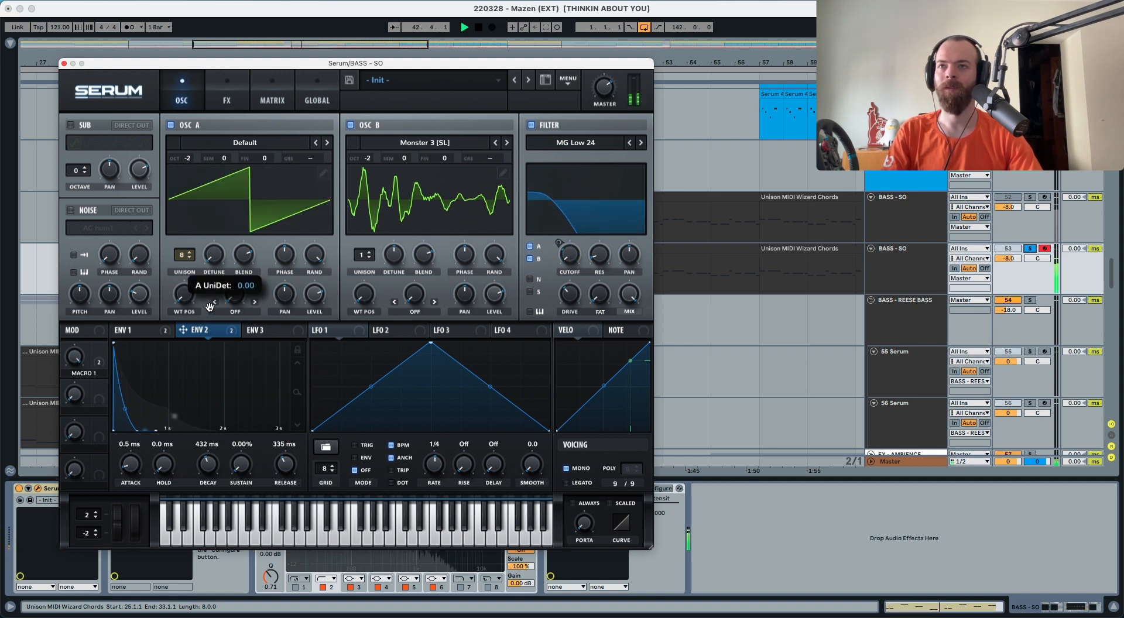
left_click_drag(209, 318, 208, 246)
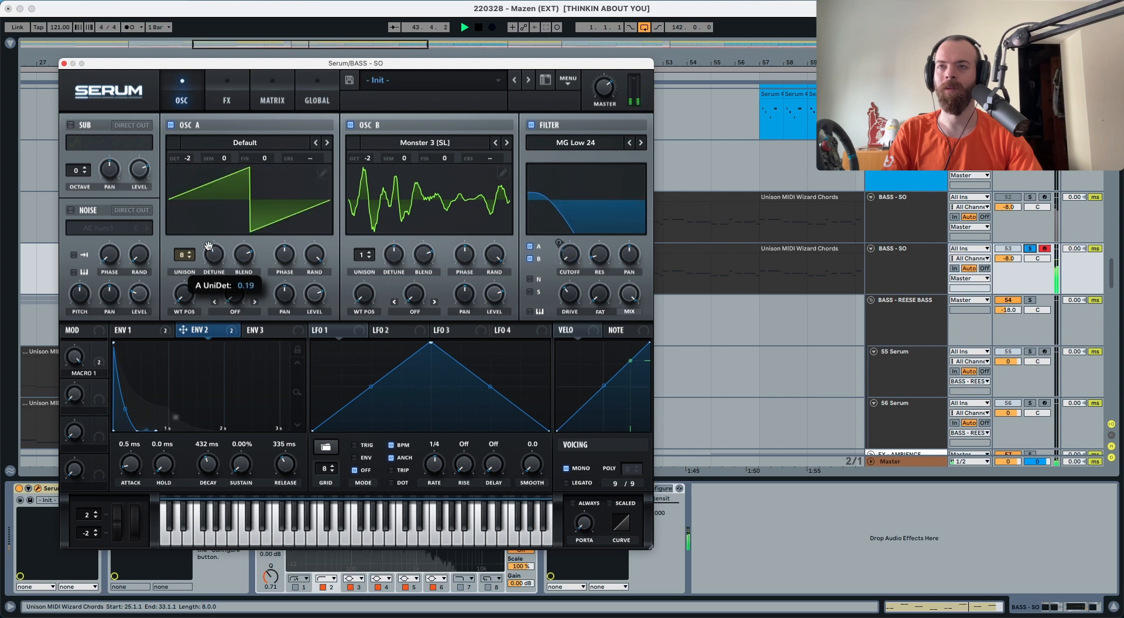
key("space")
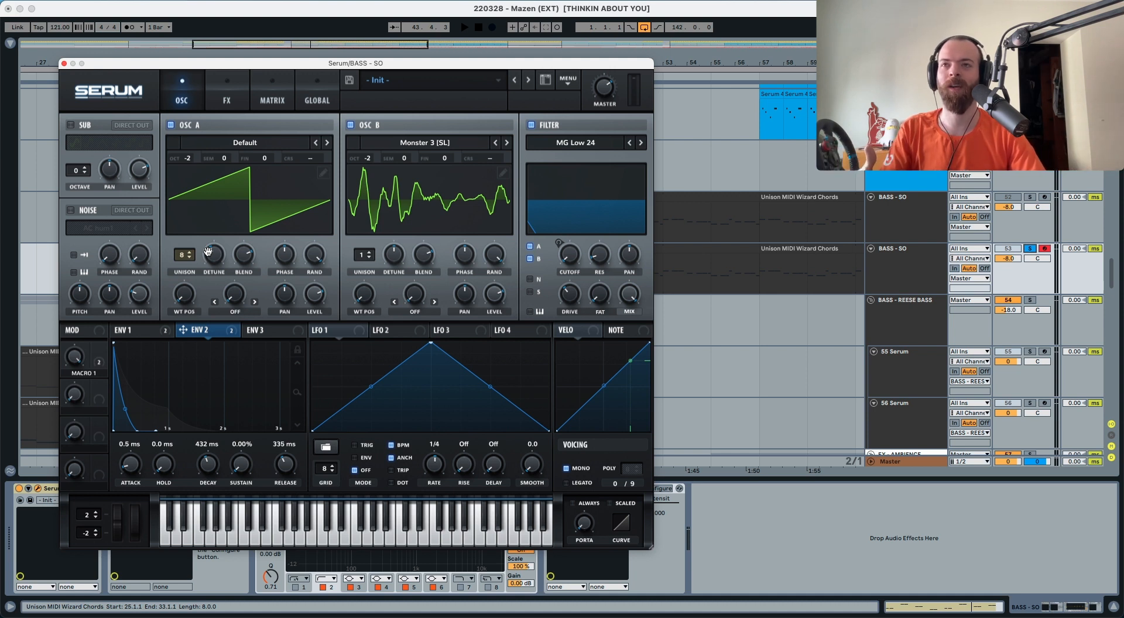
On the Global page, audition OSC A's unison width at 0, then restore it to 100
left_click(308, 97)
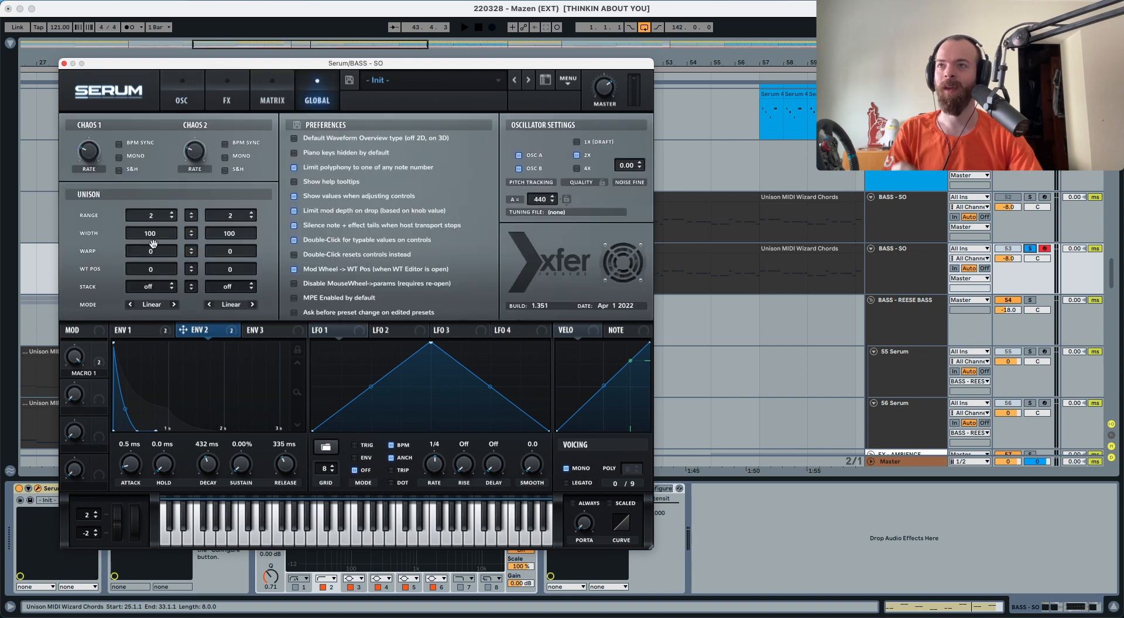
left_click_drag(153, 243, 150, 299)
key("space")
key("space")
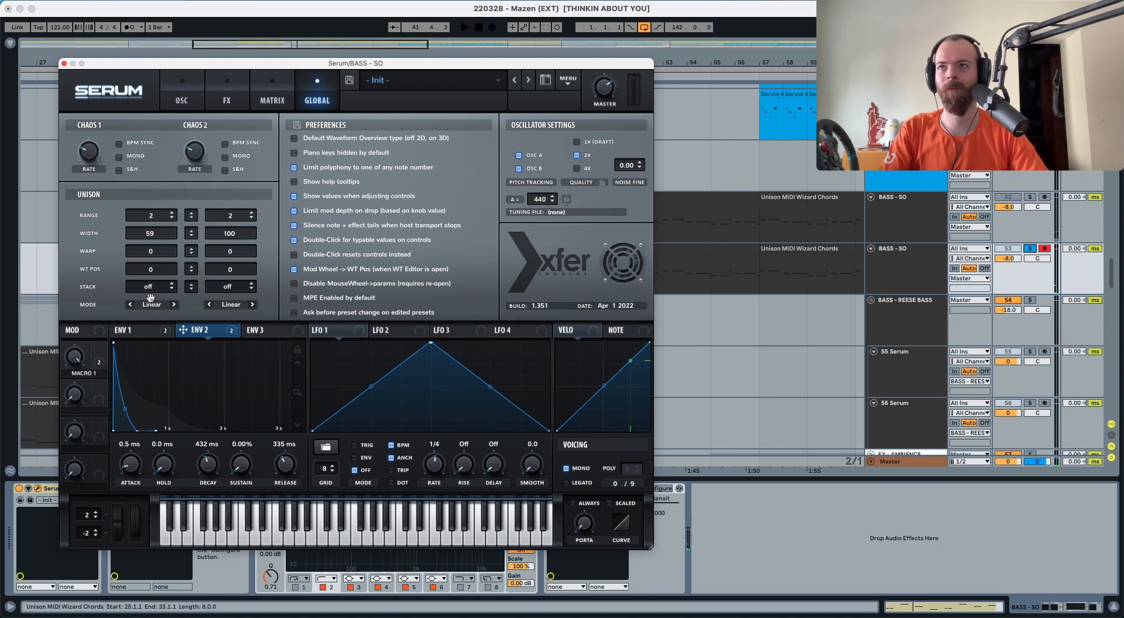
key("space")
mouse_move(151, 250)
left_mouse_down()
mouse_move(144, 398)
mouse_move(147, 261)
left_mouse_up()
left_click_drag(156, 222, 162, 174)
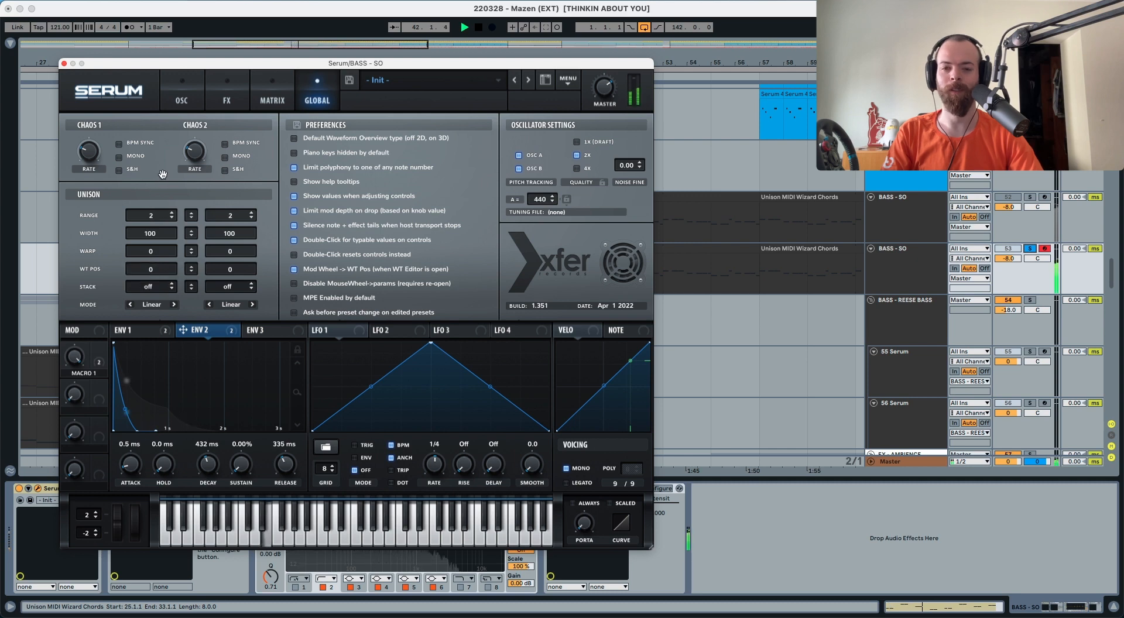
Switch Serum back to the OSC page and stop the track
left_click(181, 107)
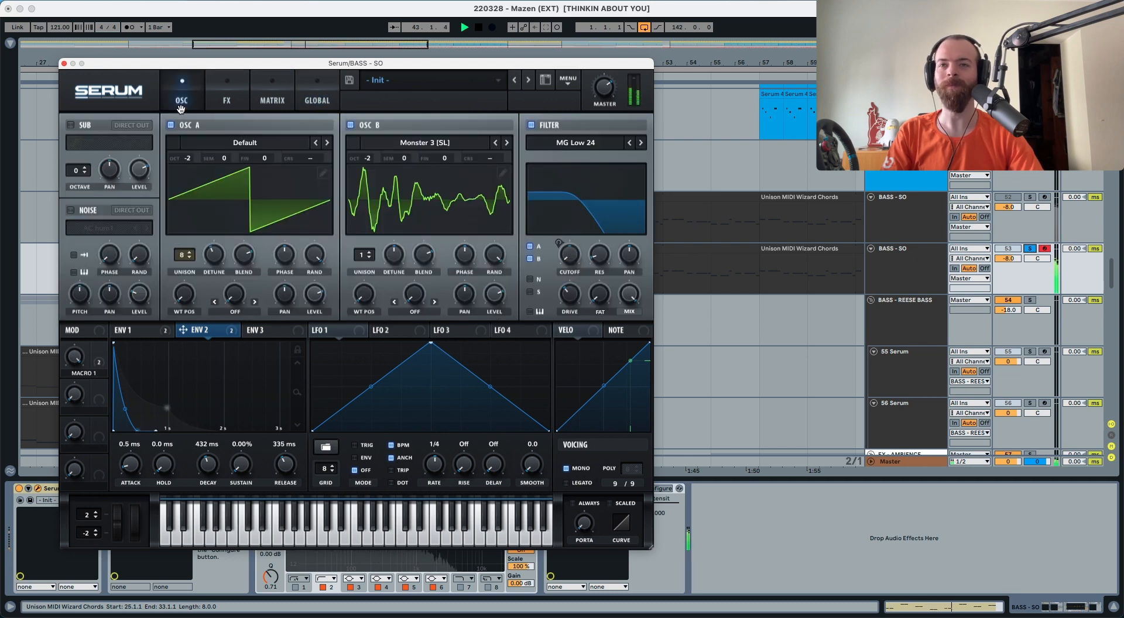
key("space")
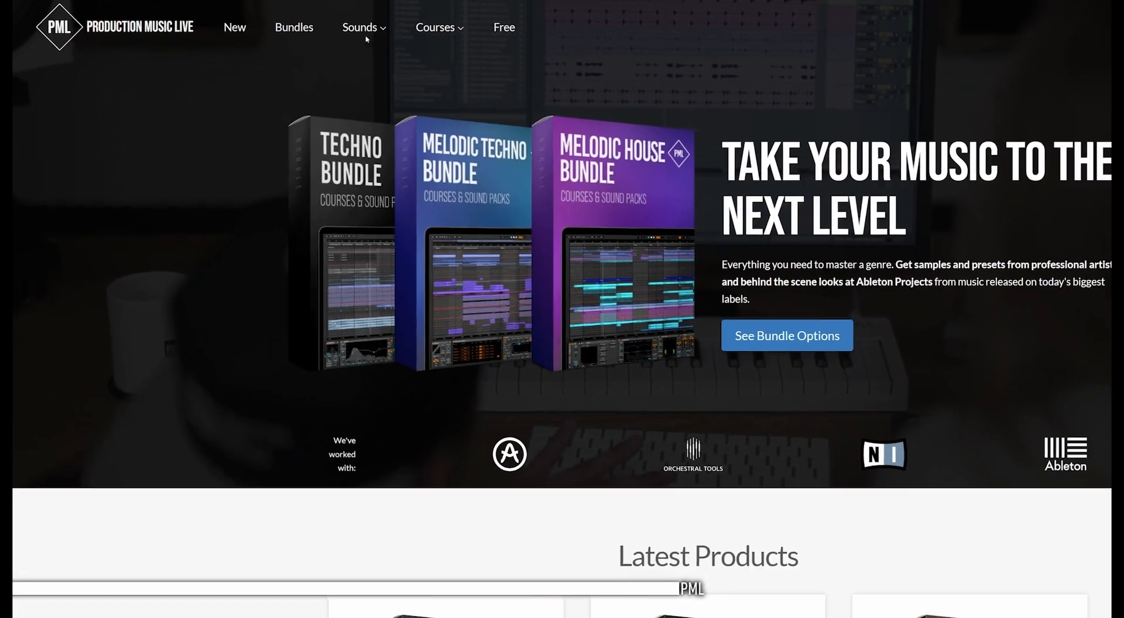
mouse_move(426, 34)
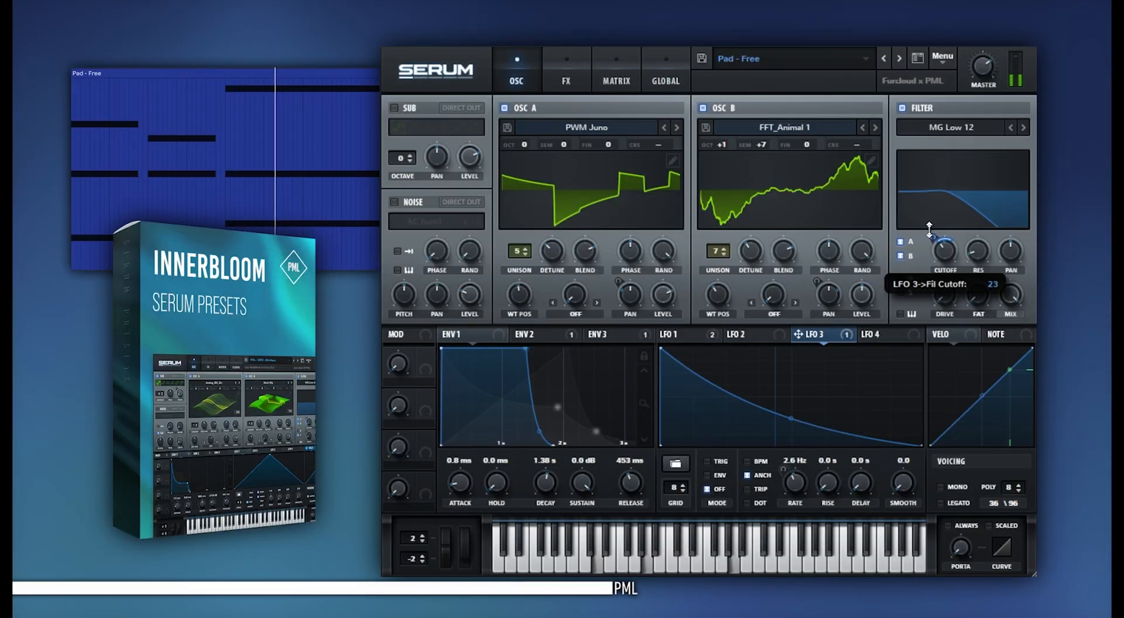